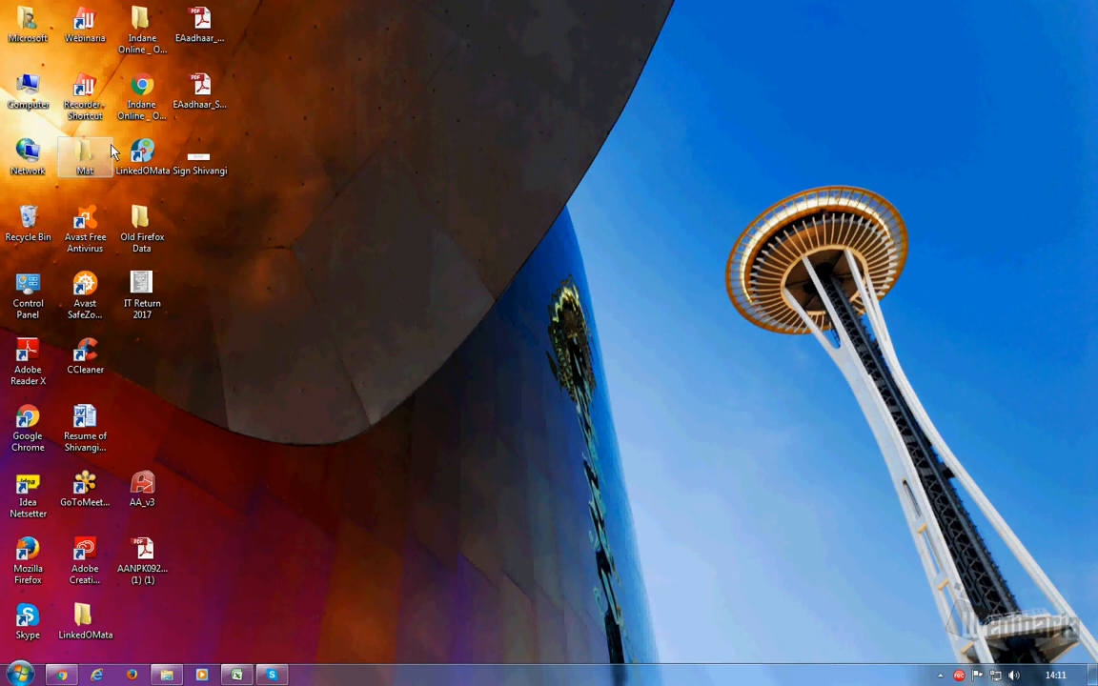
- Launch LinkedOMata from its desktop shortcut to reach the login page
double_click(140, 166)
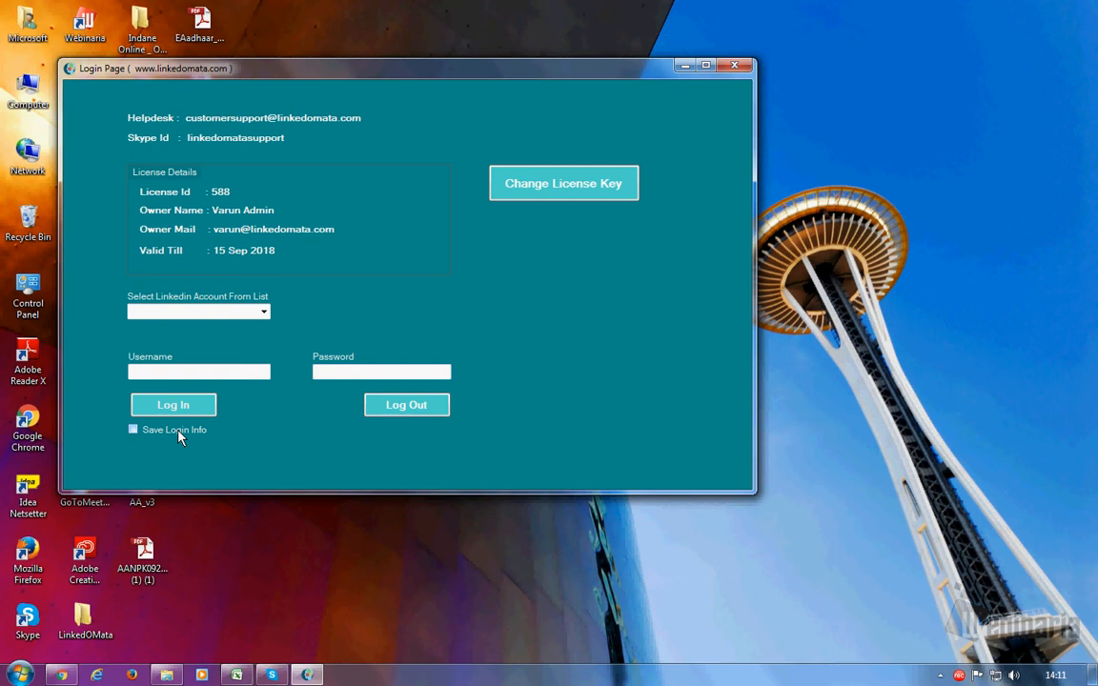
- Log in to LinkedOMata with the first saved LinkedIn account from the dropdown
left_click(263, 315)
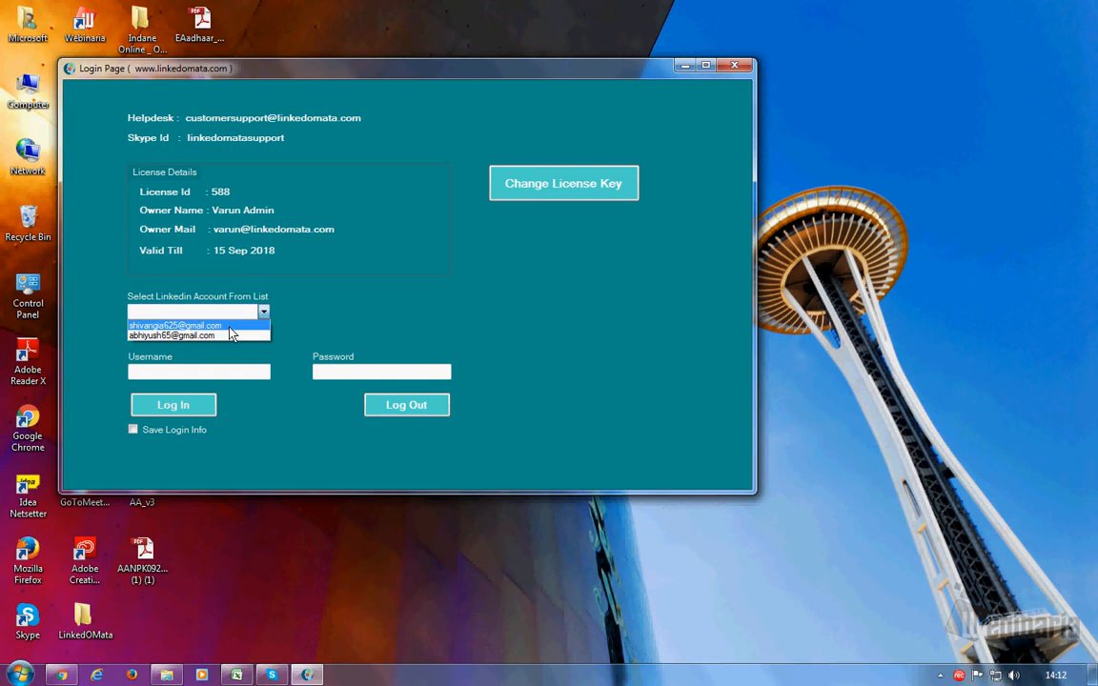
left_click(219, 326)
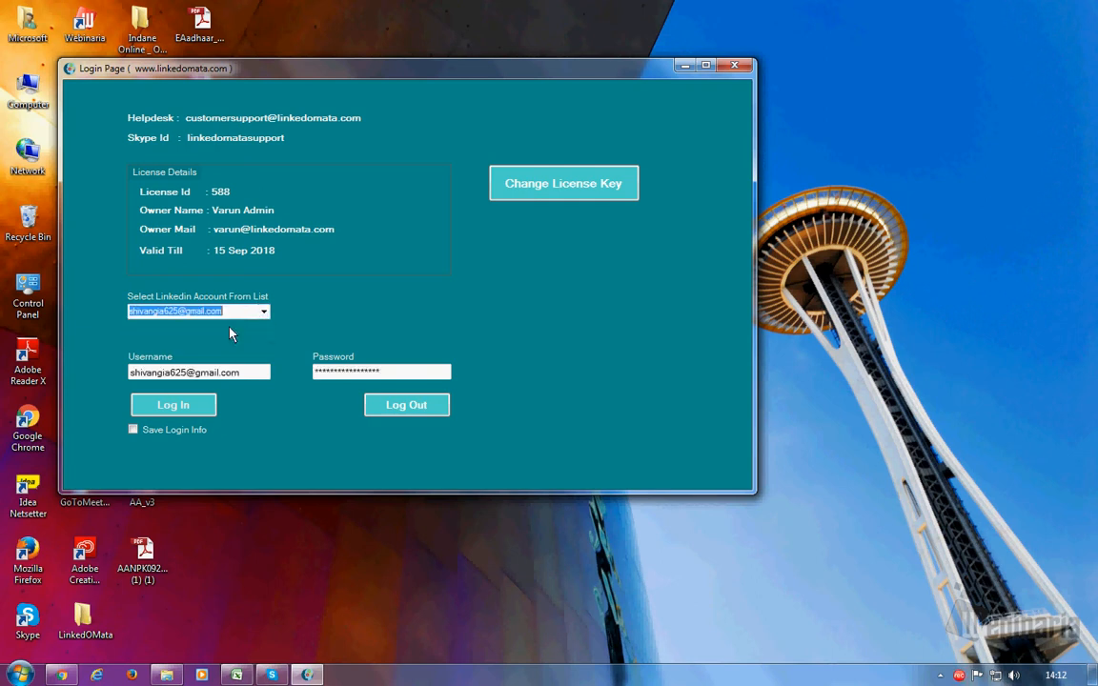
left_click(174, 408)
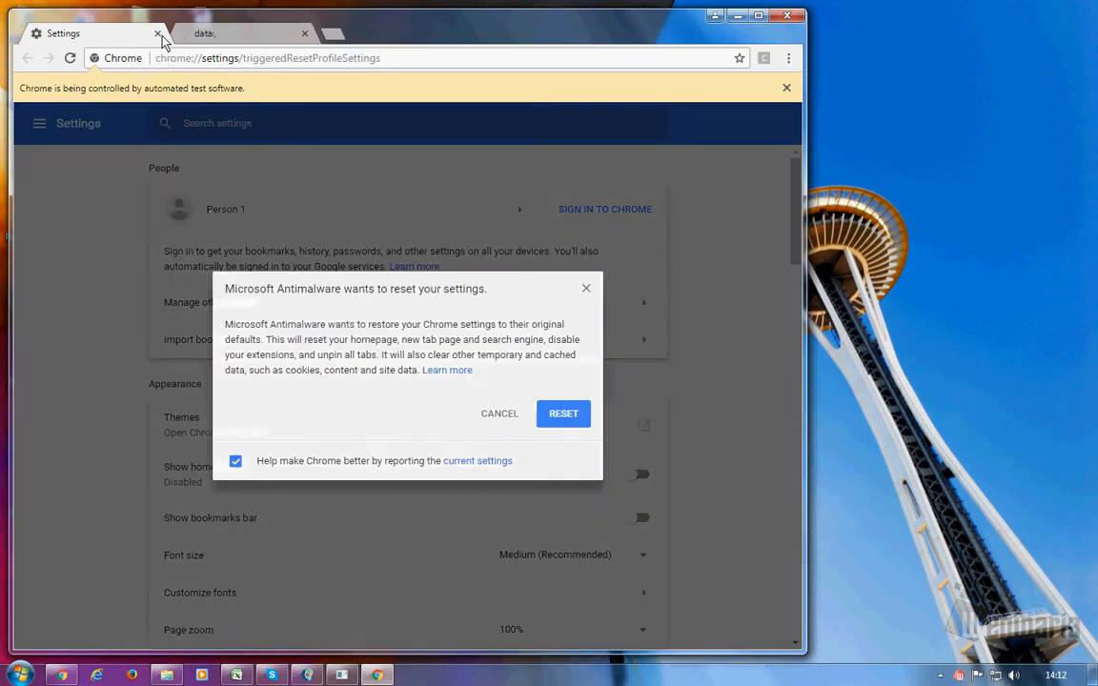
- Close the Chrome Settings tab so the LinkedIn feed loads, then return to the automation window
left_click(158, 34)
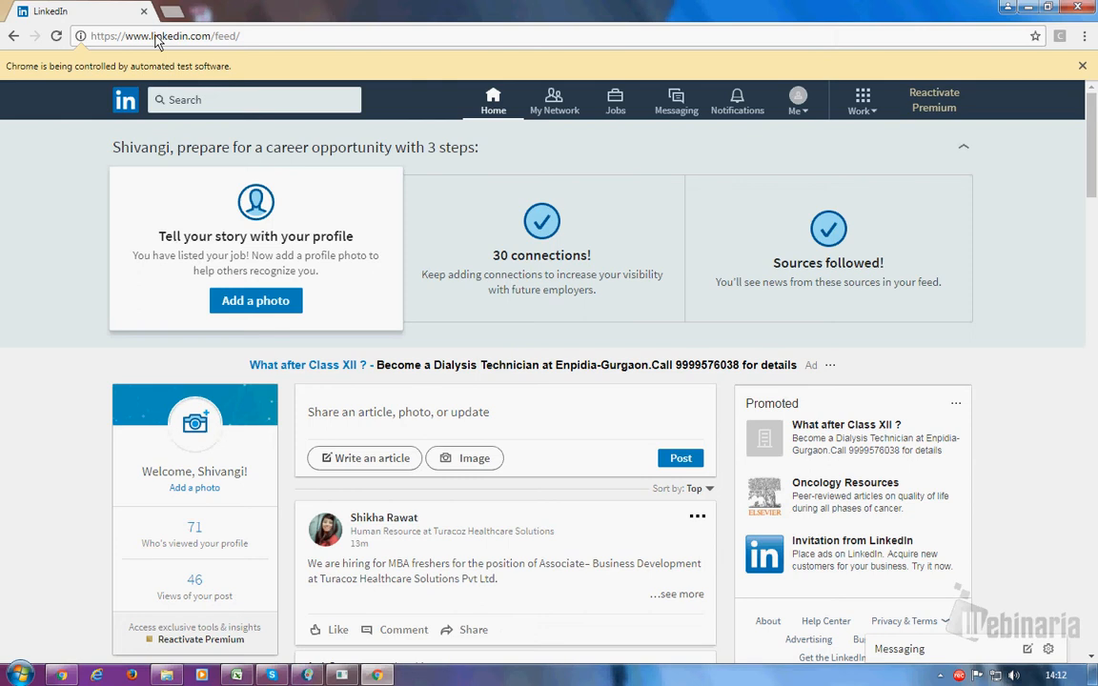
left_click(310, 677)
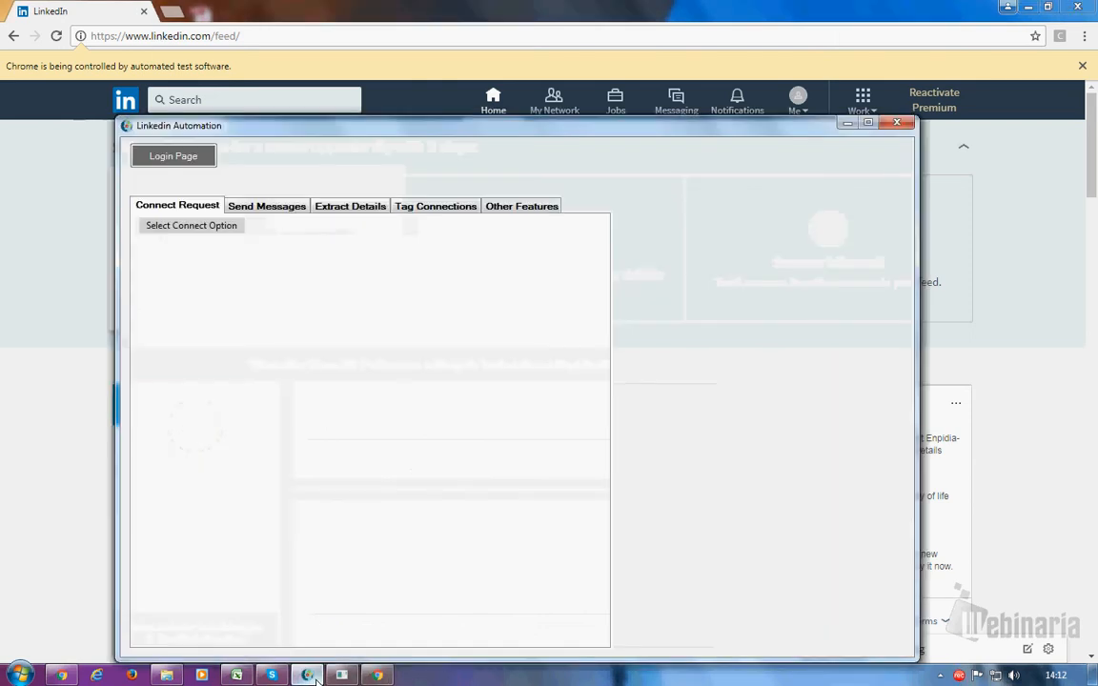
- Choose 'From Connections Page' as the Send Messages option, then minimize the tool to see LinkedIn
left_click(246, 209)
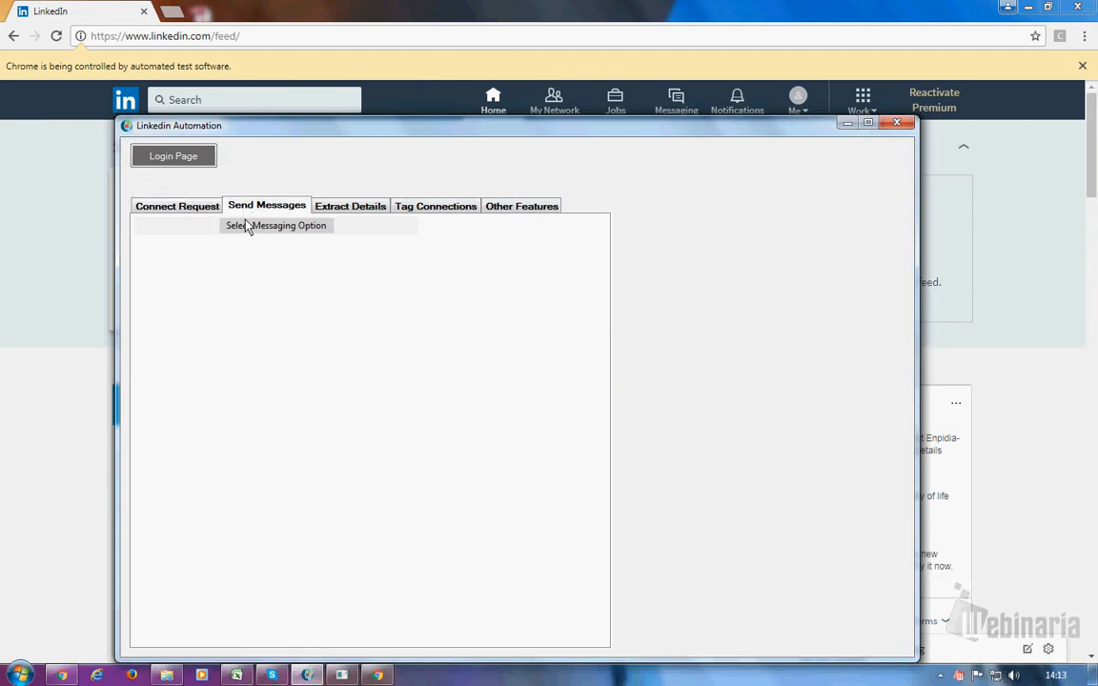
left_click(246, 226)
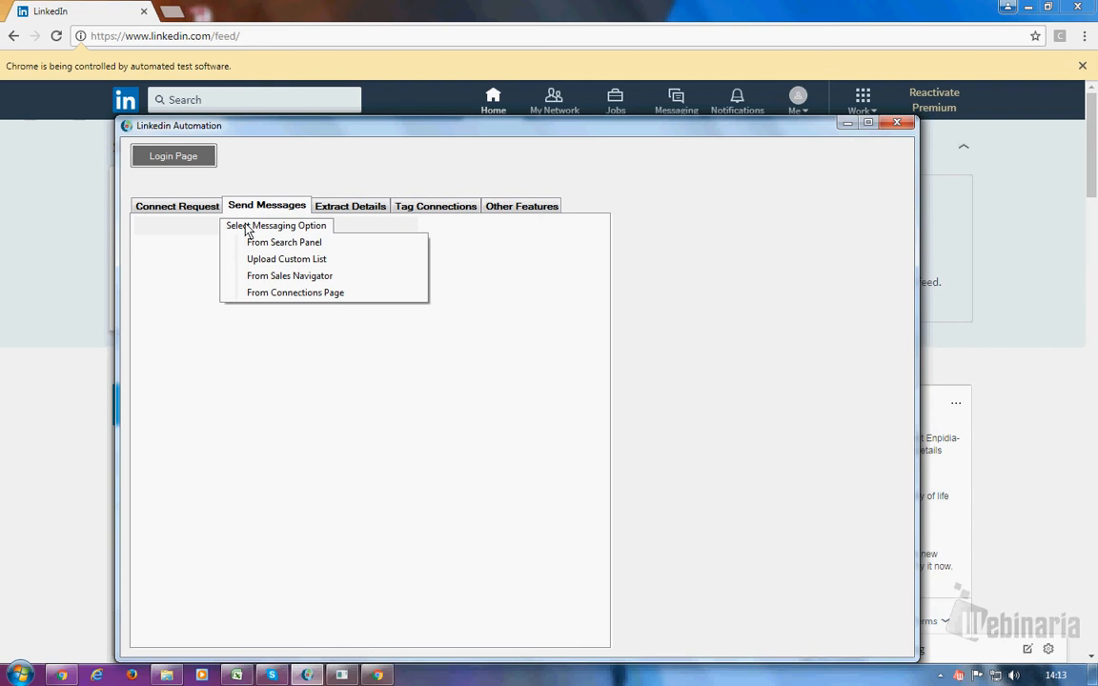
left_click(255, 294)
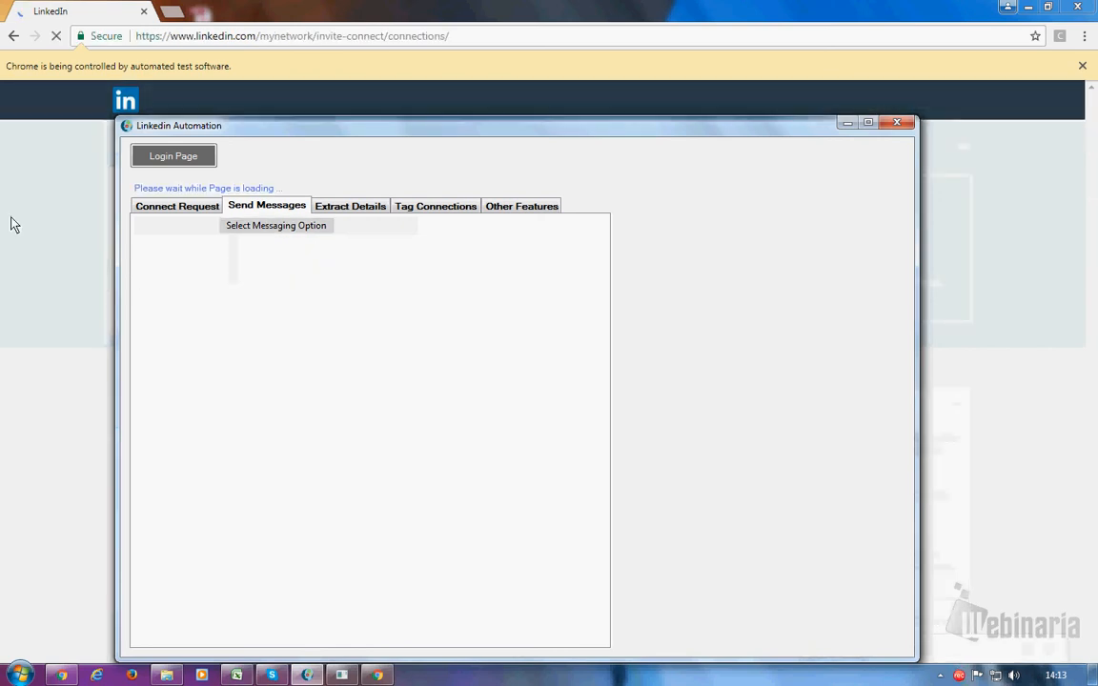
left_click(848, 125)
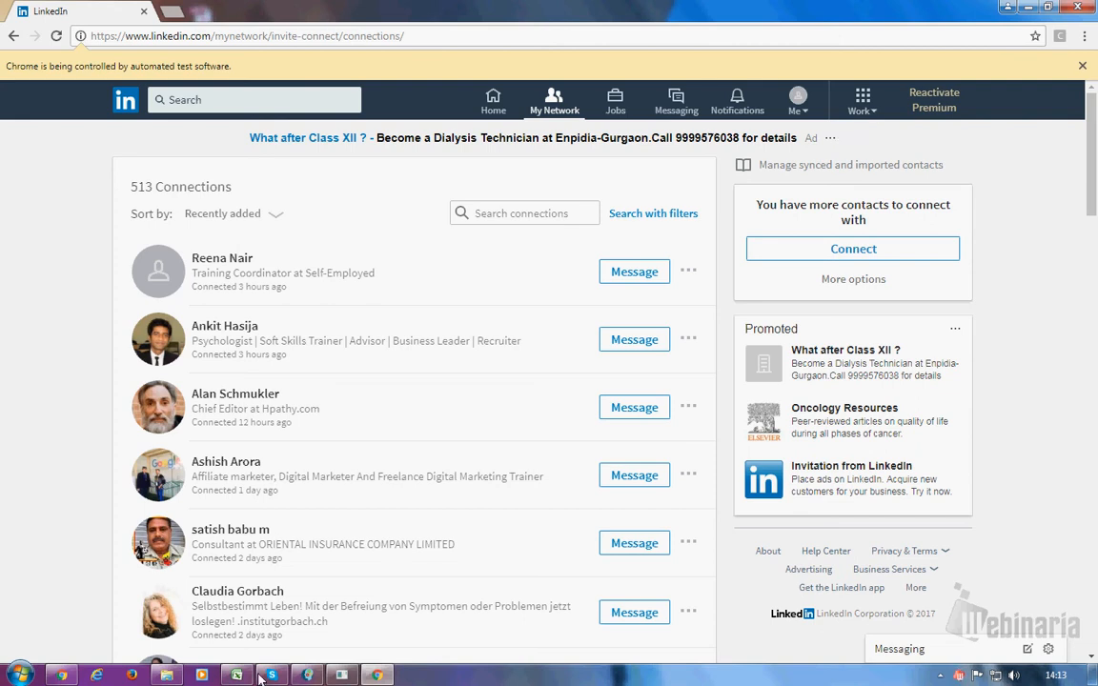
- Check the LinkedIn connections list behind the tool, then restore the Send Messages panel
left_click(307, 675)
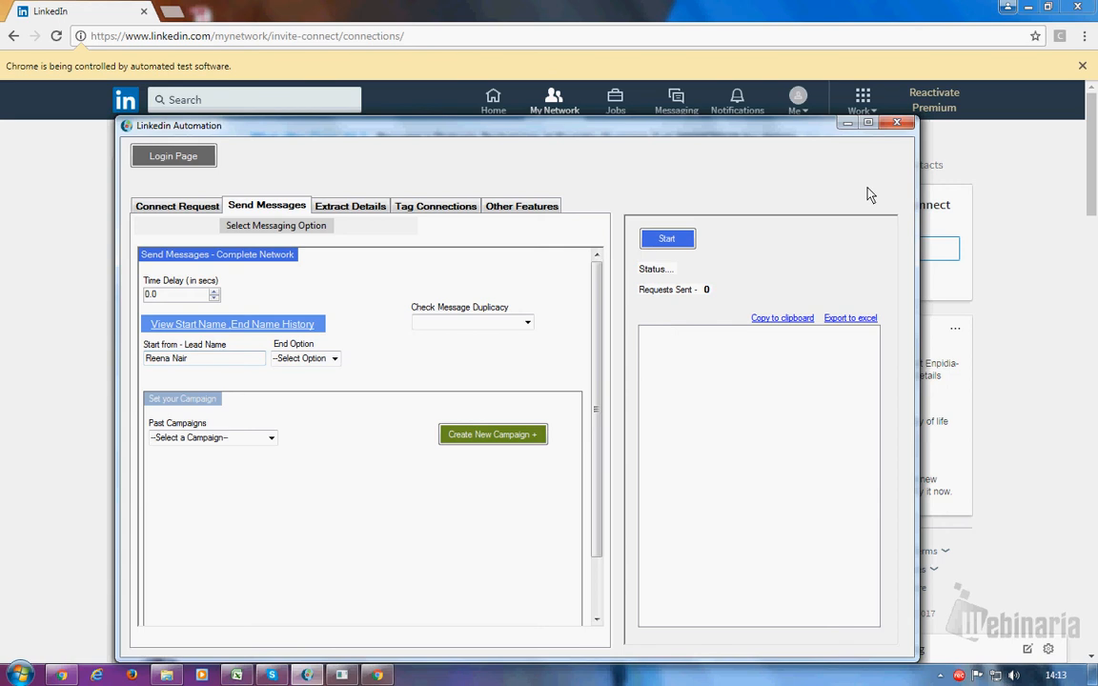
left_click(842, 122)
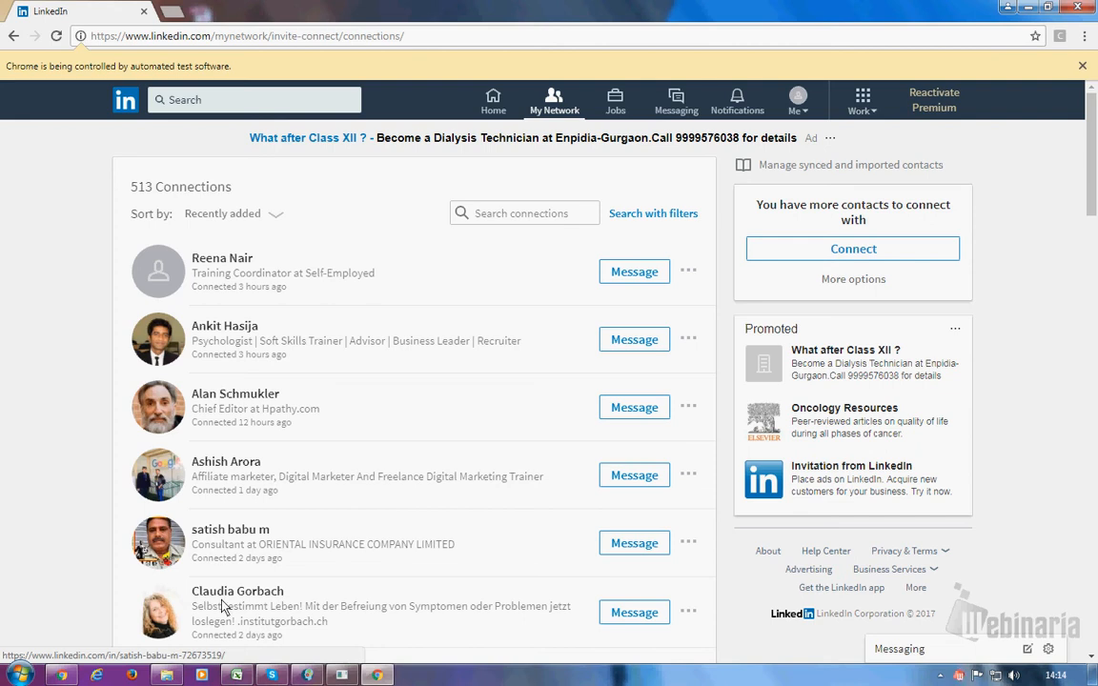
mouse_move(308, 677)
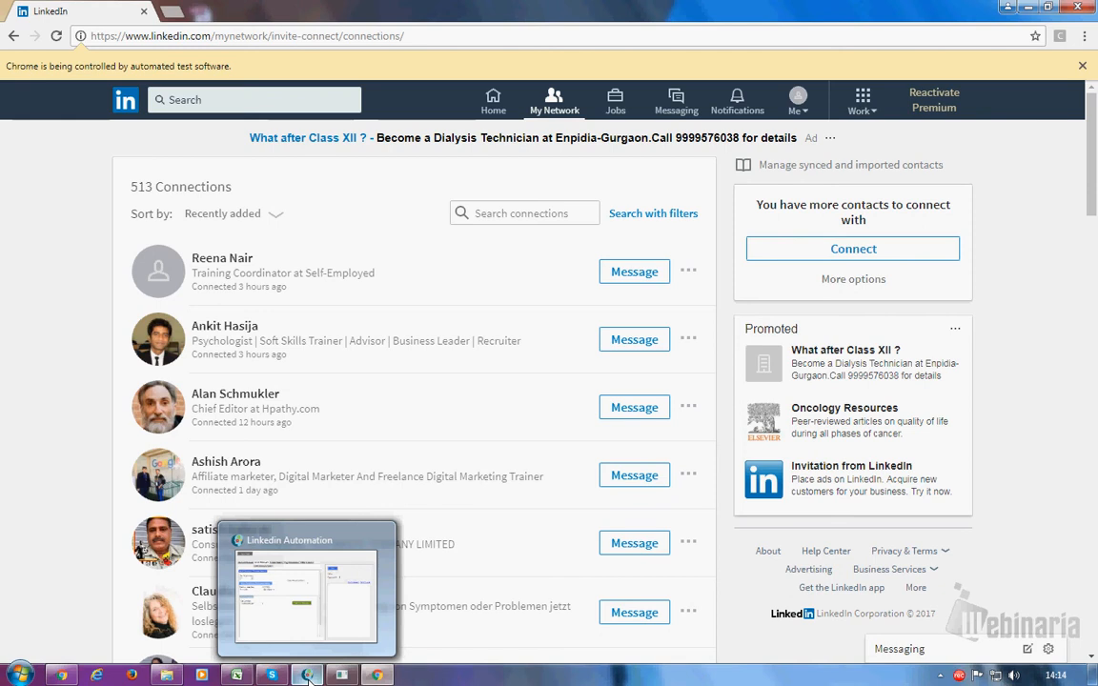
left_click(308, 675)
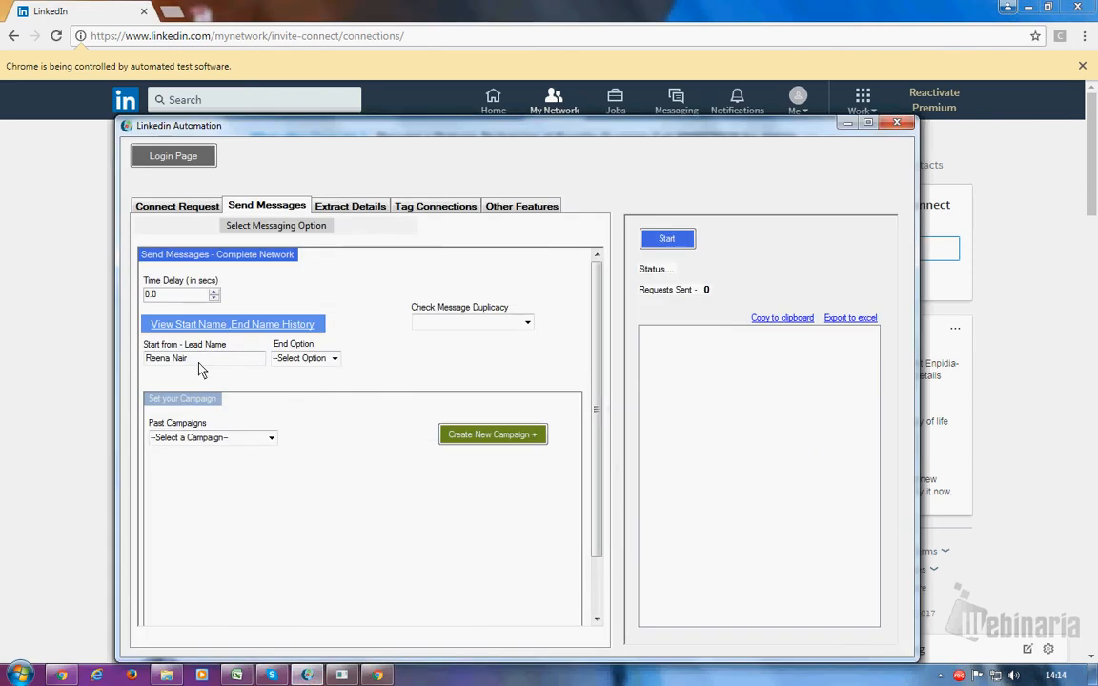
- Replace the Start from - Lead Name with the second connection's name
left_click(191, 363)
key("BackSpace")
key("BackSpace")
key("BackSpace")
key("BackSpace")
key("BackSpace")
key("BackSpace")
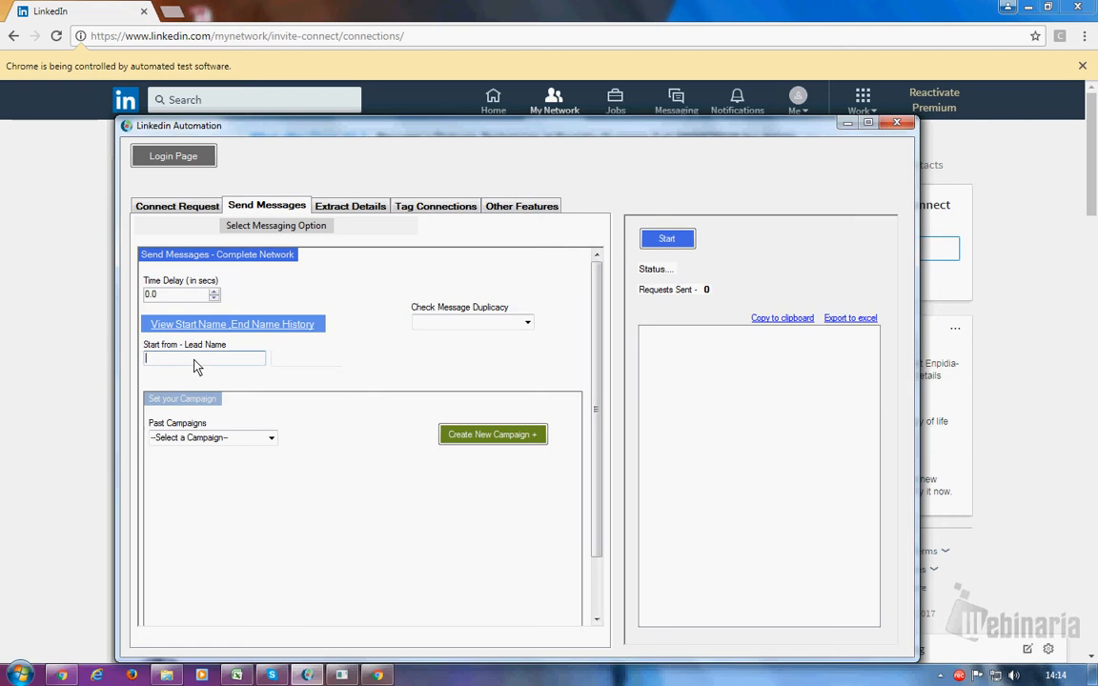
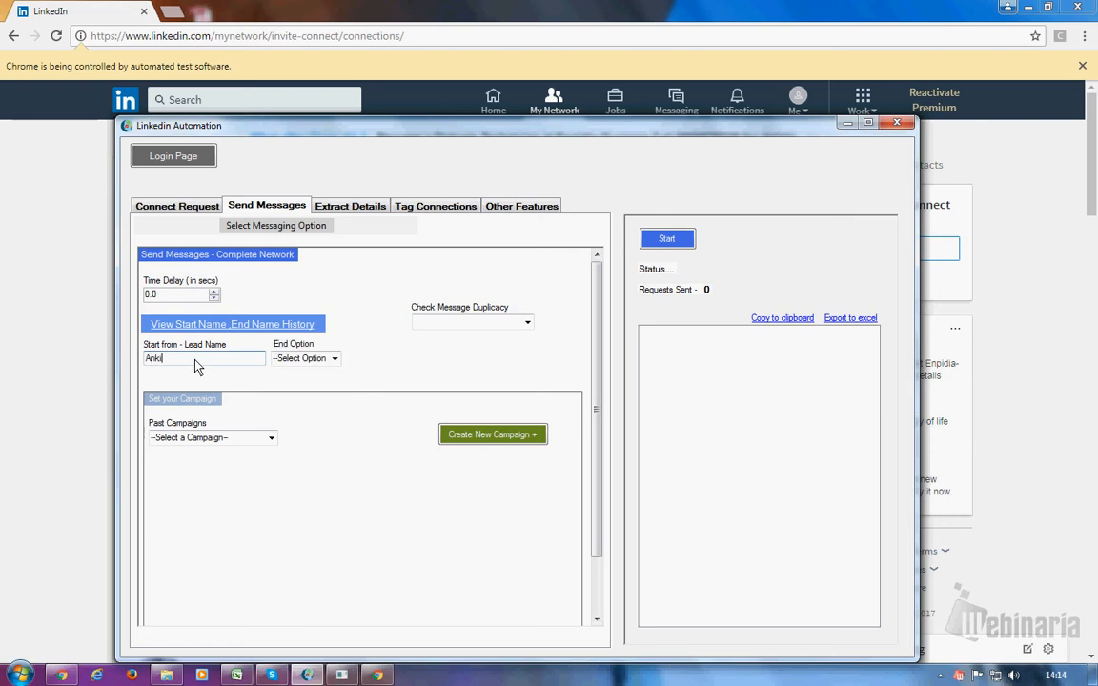
type("Hasija")
- Try Set End Name with an ending lead's name, then switch the End Option to Set Count
left_click(334, 360)
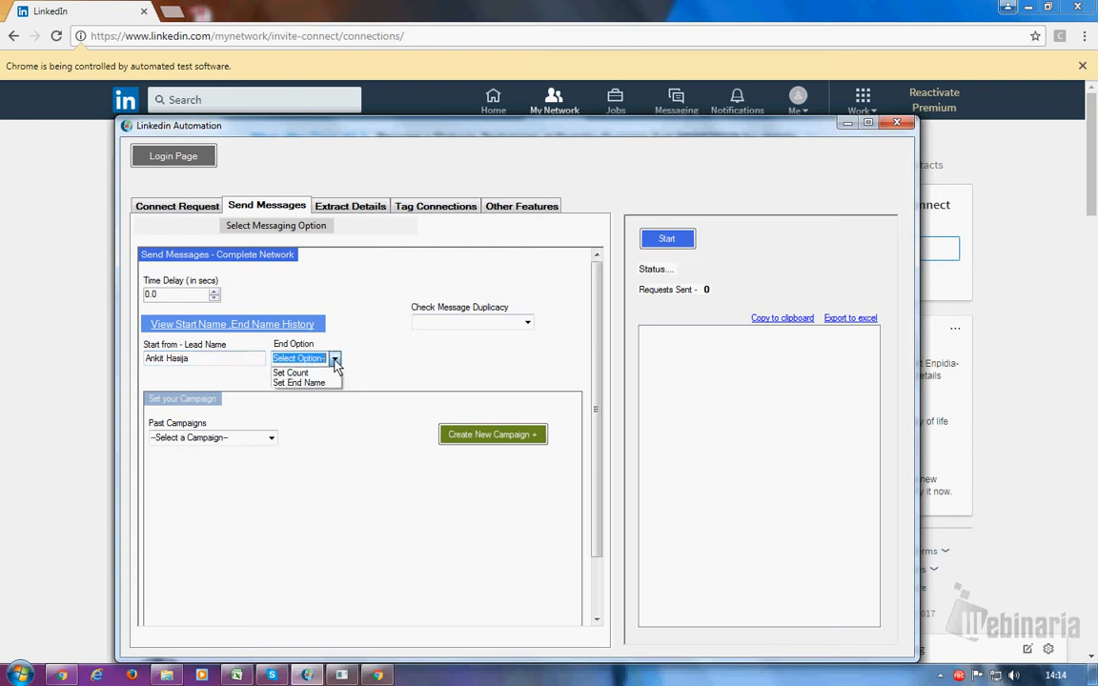
left_click(322, 384)
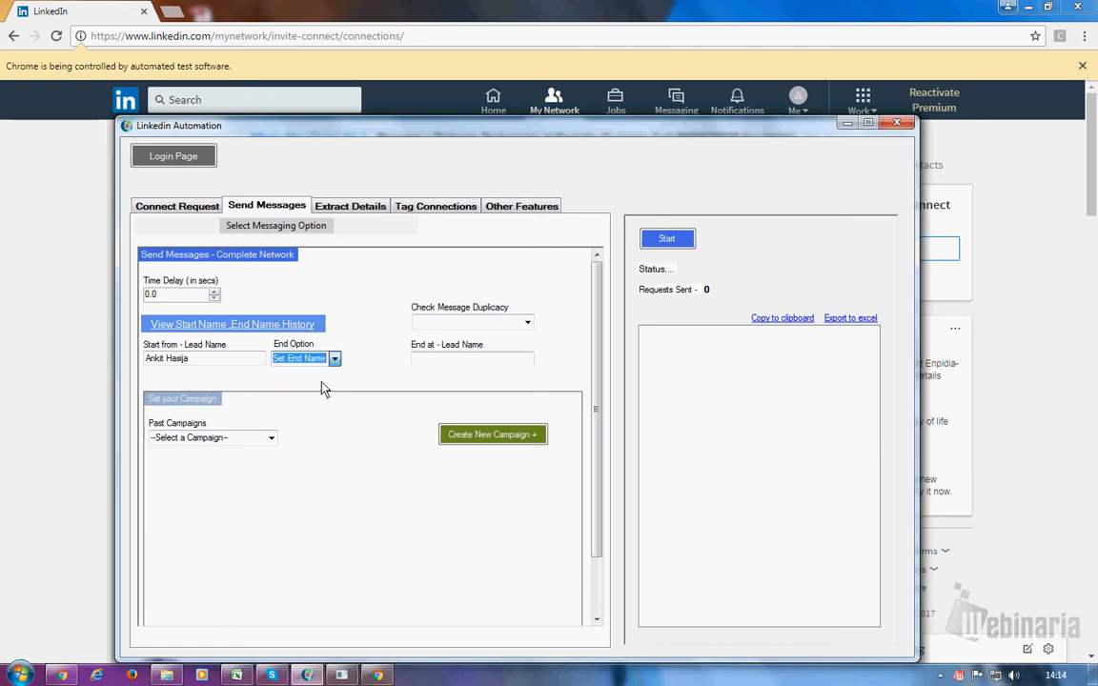
left_click(420, 360)
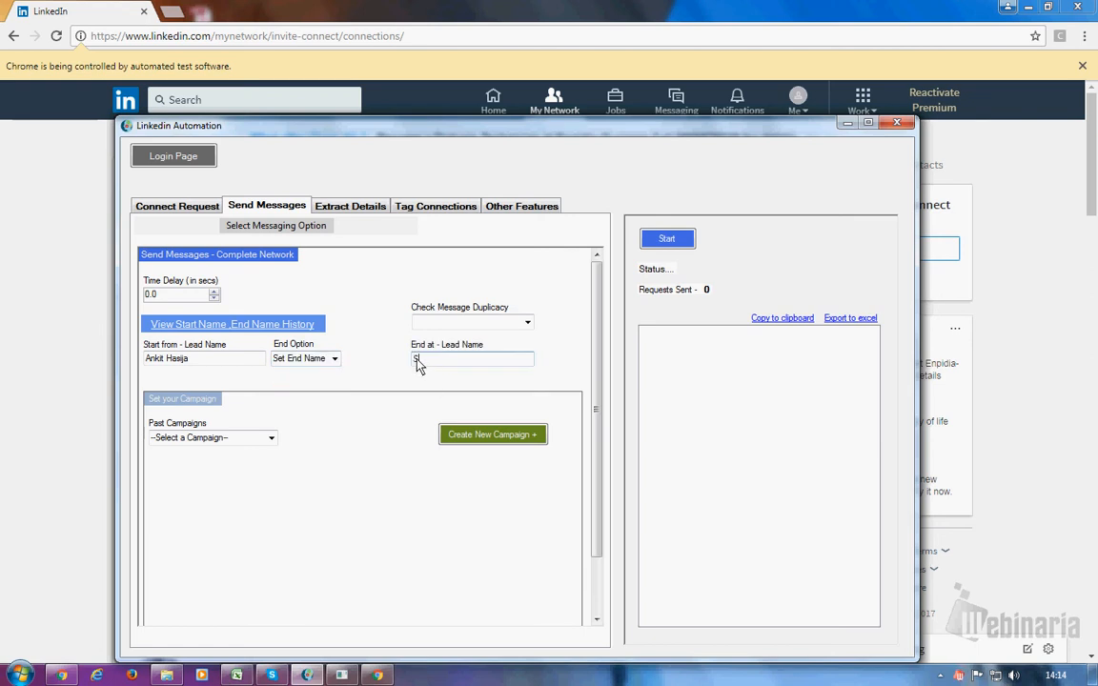
left_click(335, 358)
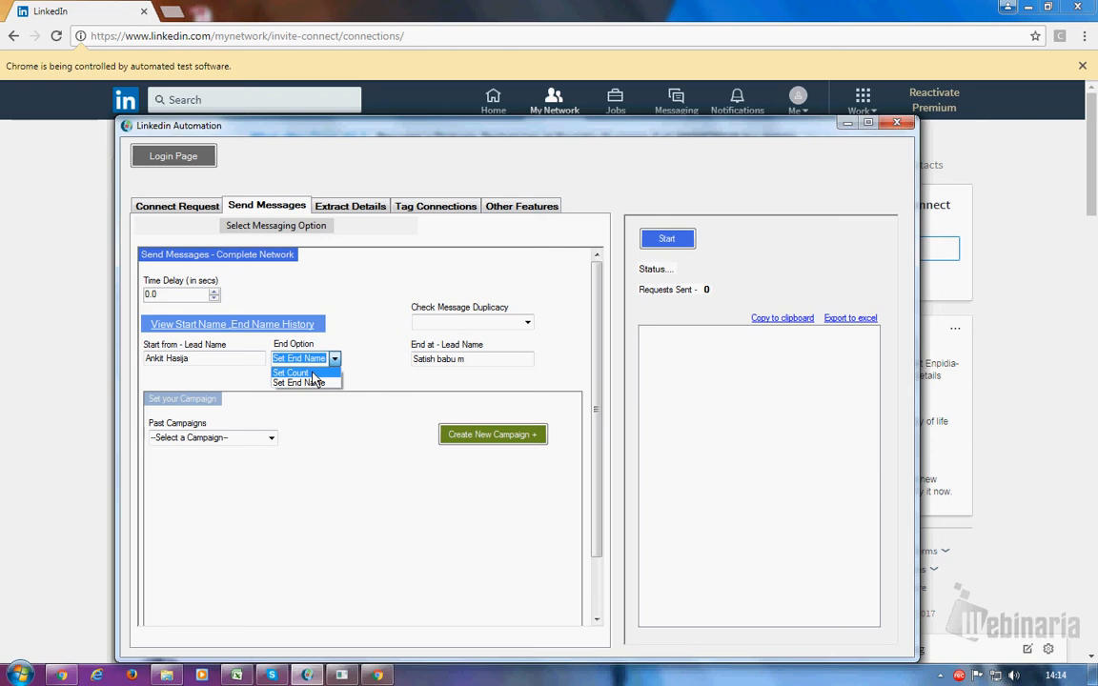
left_click(313, 373)
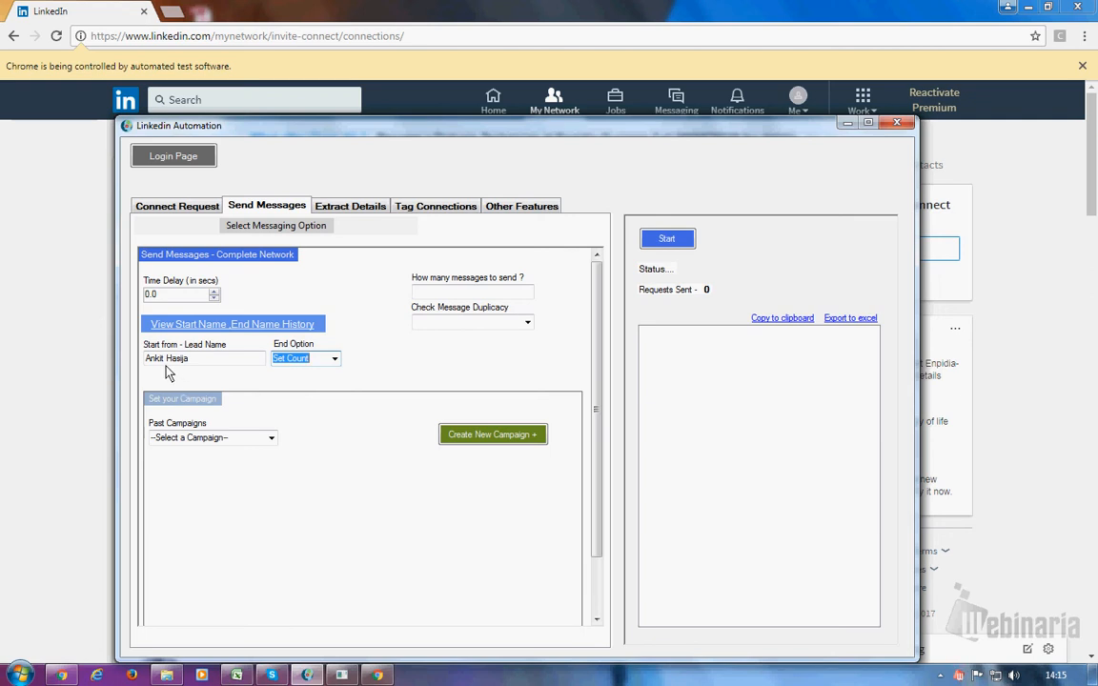
left_click(417, 293)
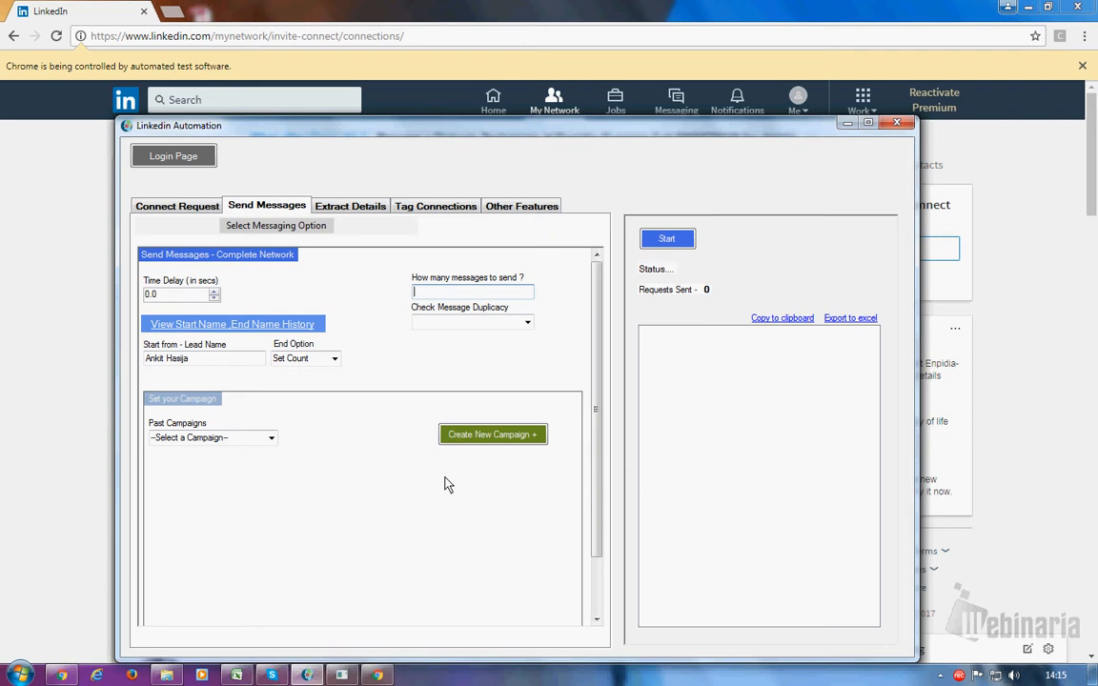
left_click(335, 358)
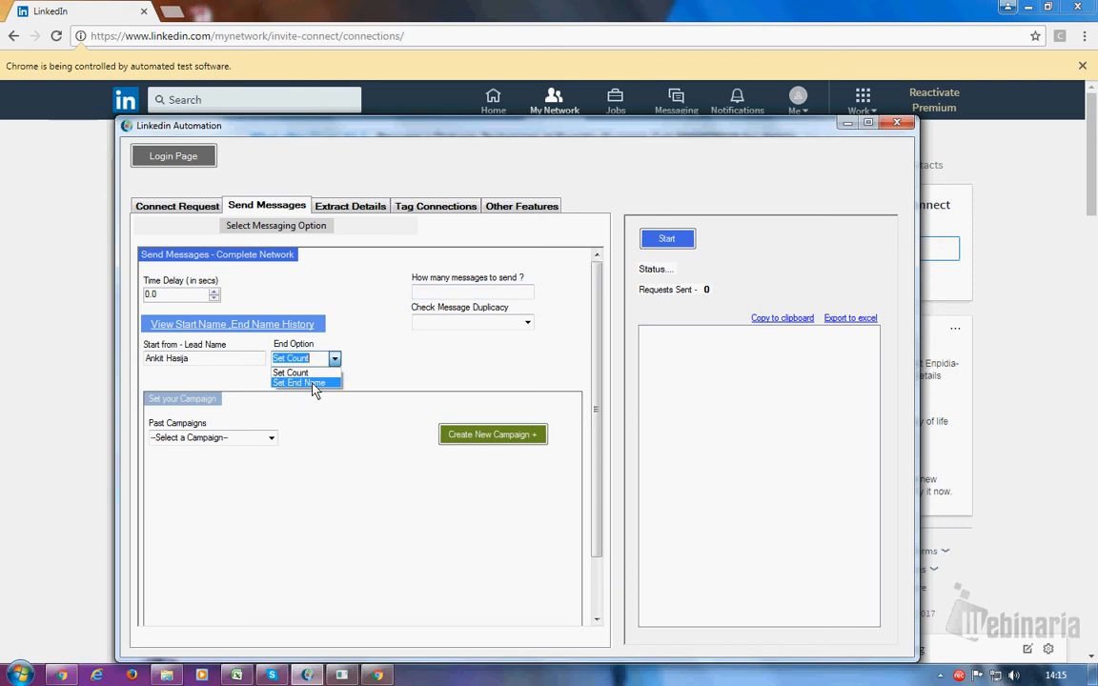
left_click(314, 383)
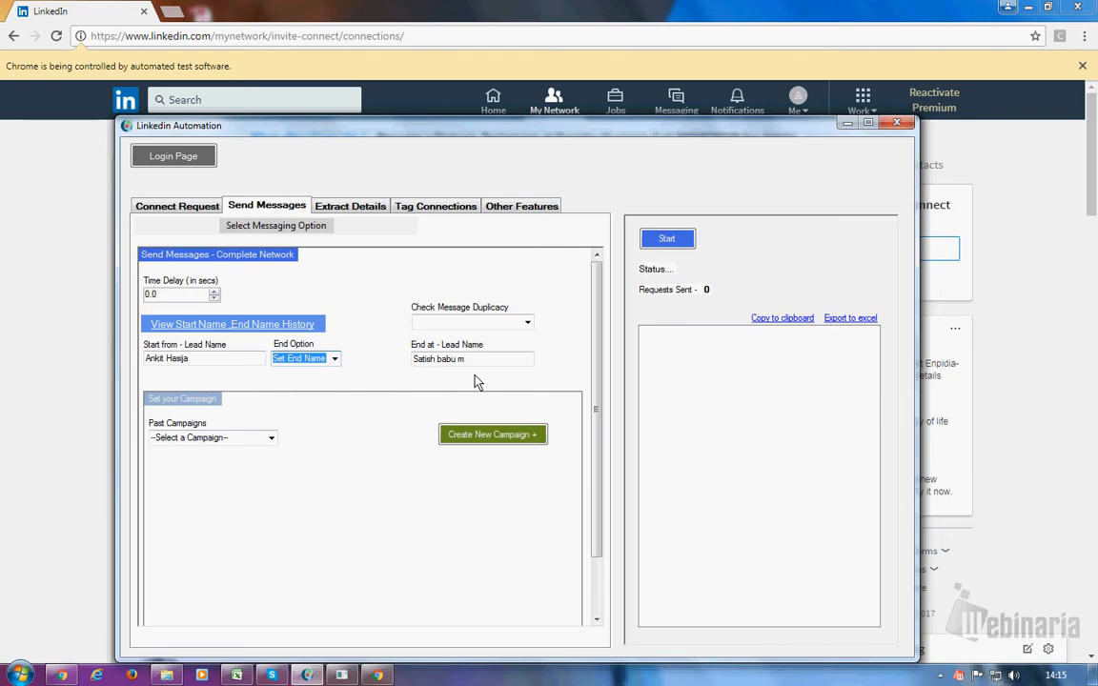
left_click(271, 441)
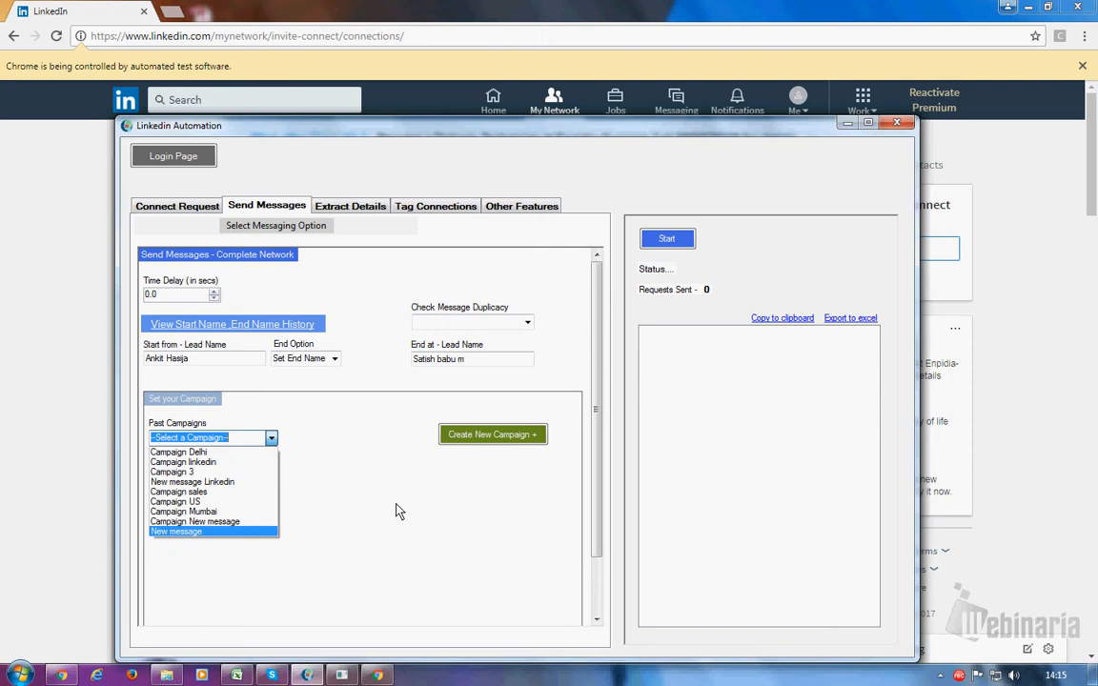
left_click(481, 441)
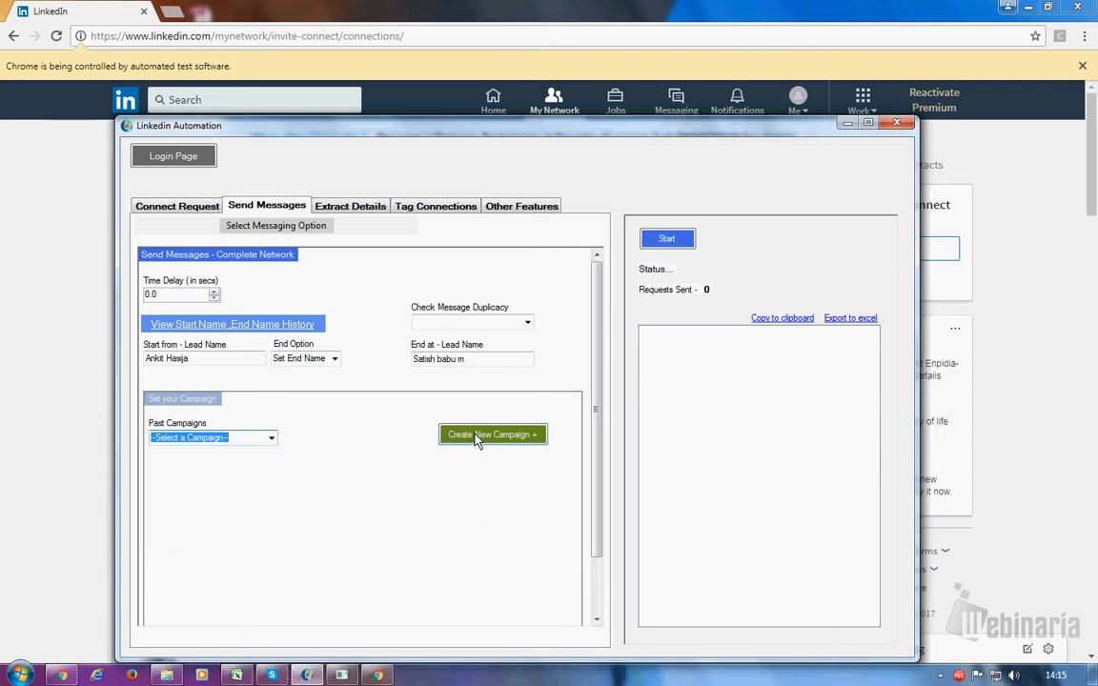
- Start a new campaign named 'campaign connection'
left_click(479, 438)
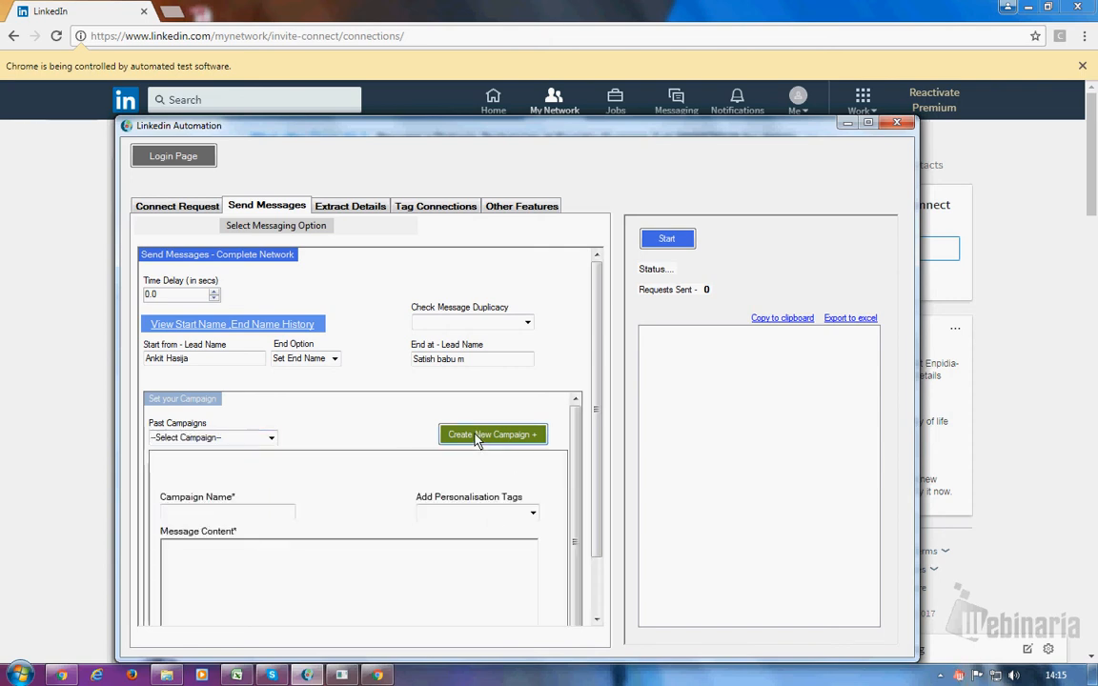
left_click(175, 516)
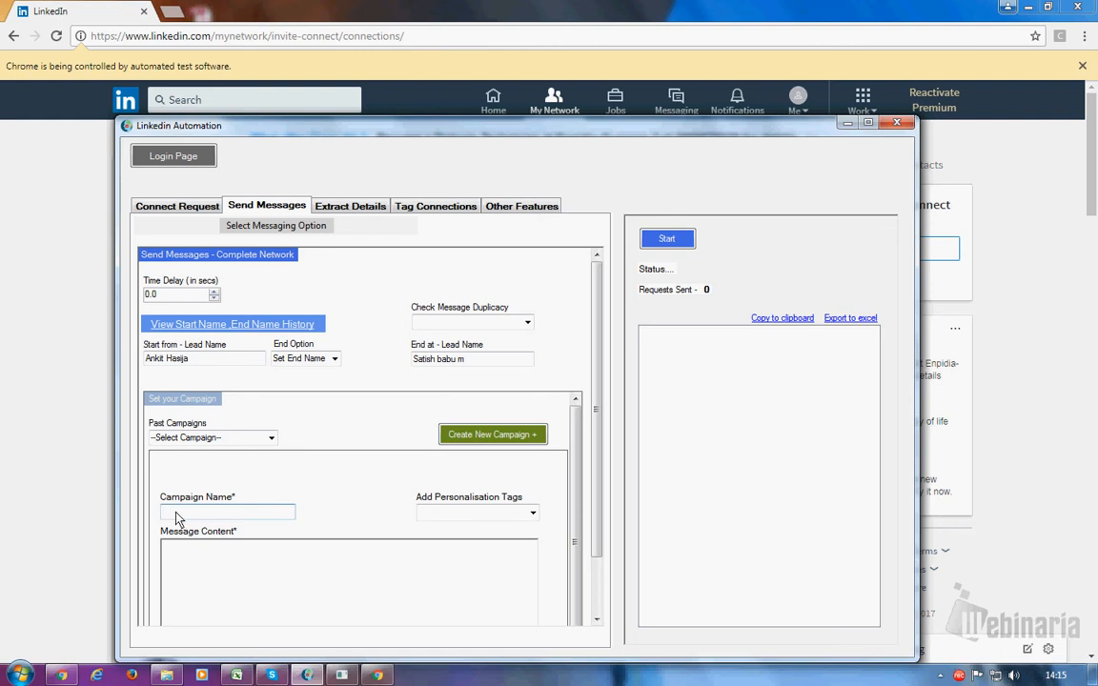
type("campaign connections")
- Begin the message with the greeting 'Hi <<firstname>>' using the first name tag
left_click(181, 563)
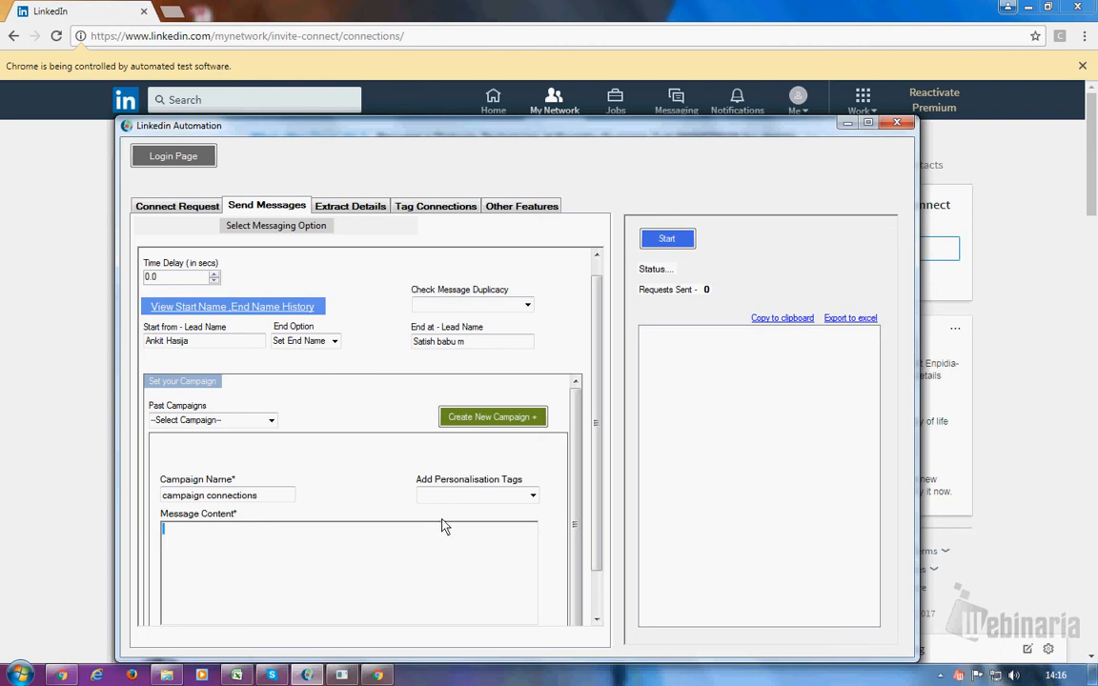
left_click(534, 496)
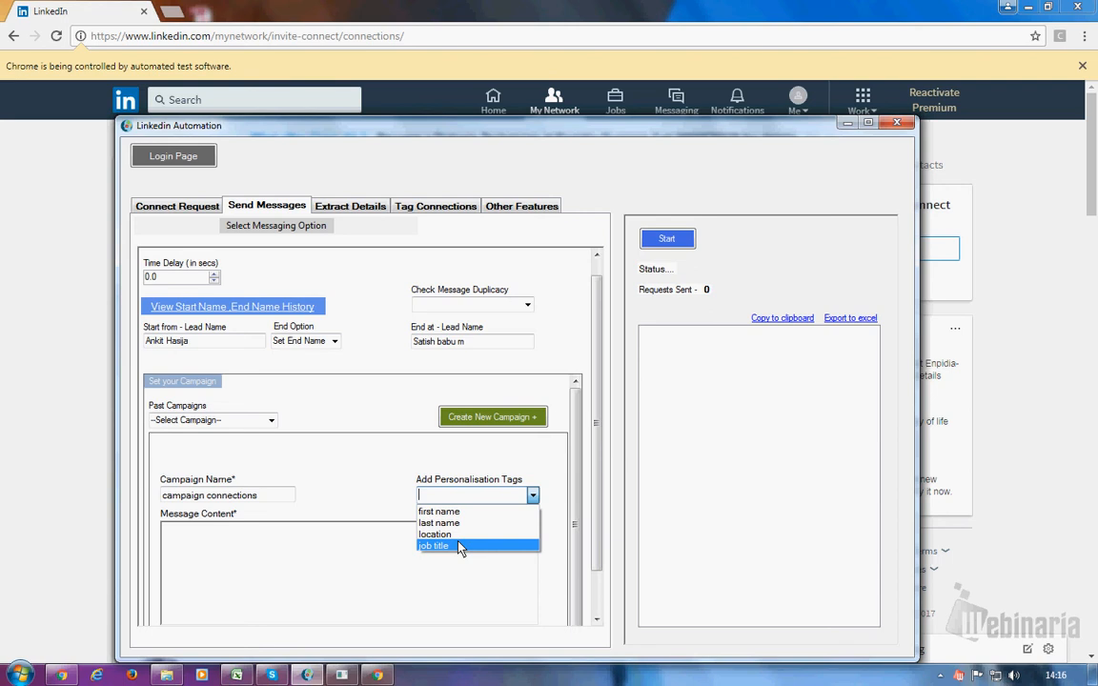
left_click(181, 543)
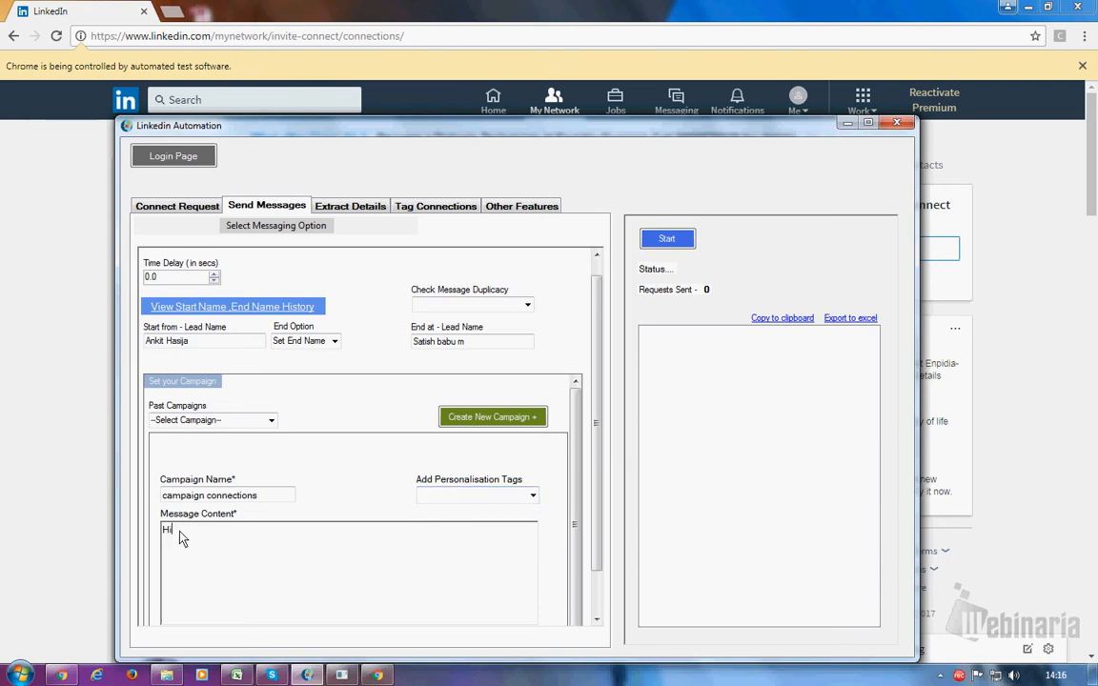
left_click(532, 497)
left_click(490, 508)
left_click(238, 540)
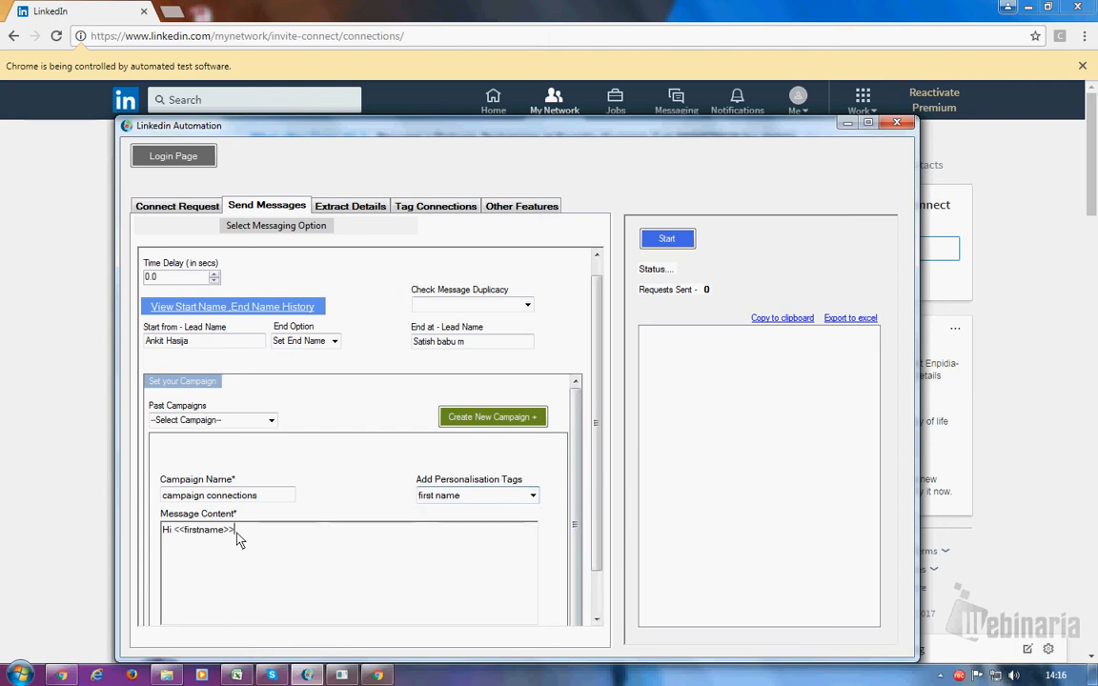
- Add the line 'Happy to connect on Linkedin' below the greeting, correcting the 'Haapy' typo
key("Return")
key("Return")
type("Haapy to ")
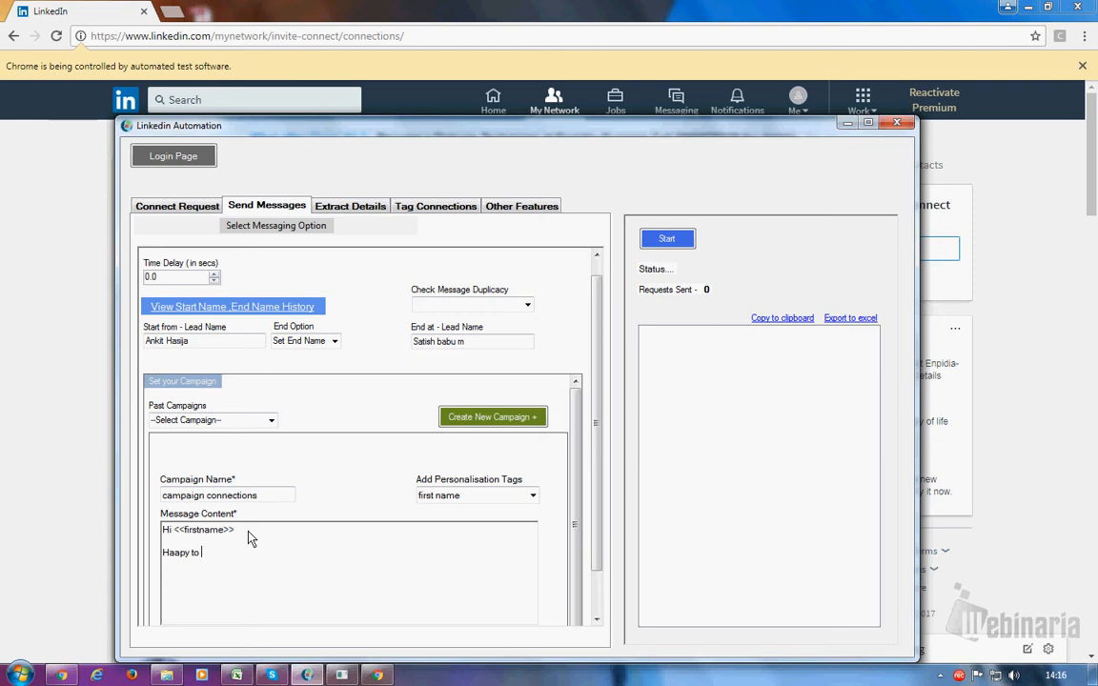
type("connect on Linkedin")
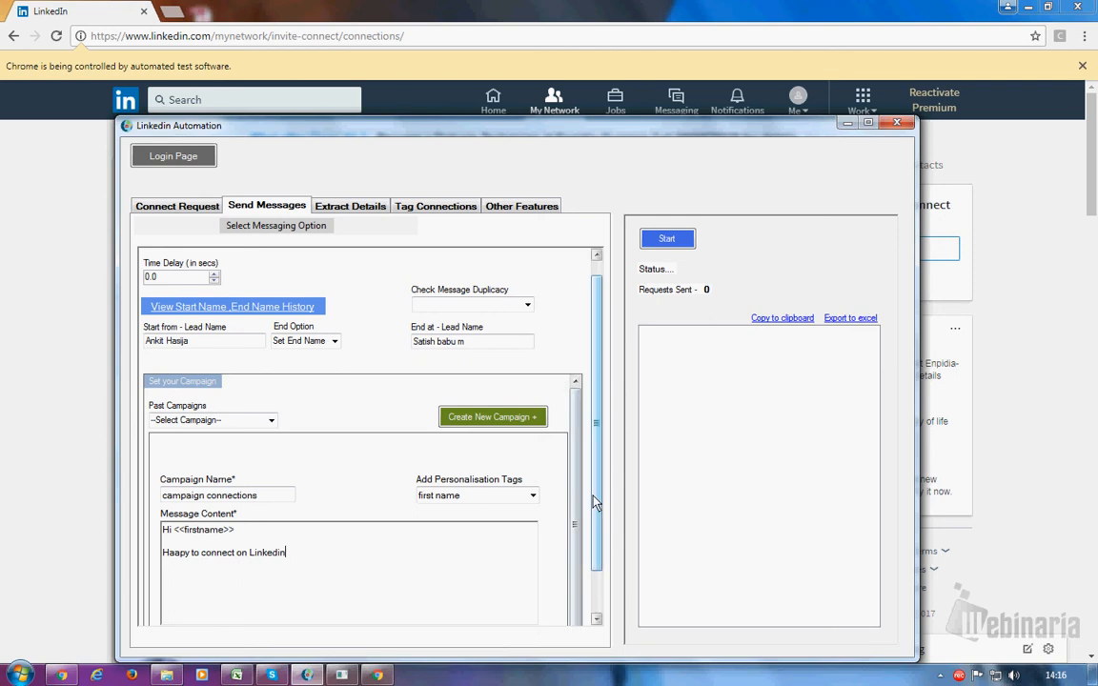
left_click_drag(595, 503, 579, 533)
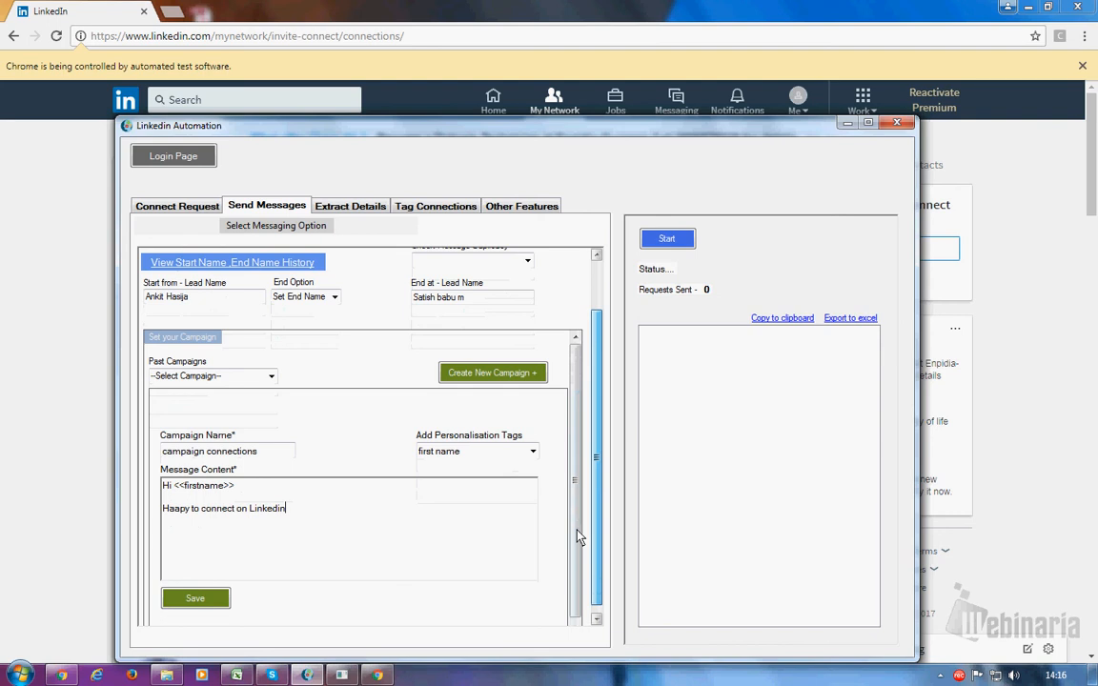
left_click(180, 520)
key("BackSpace")
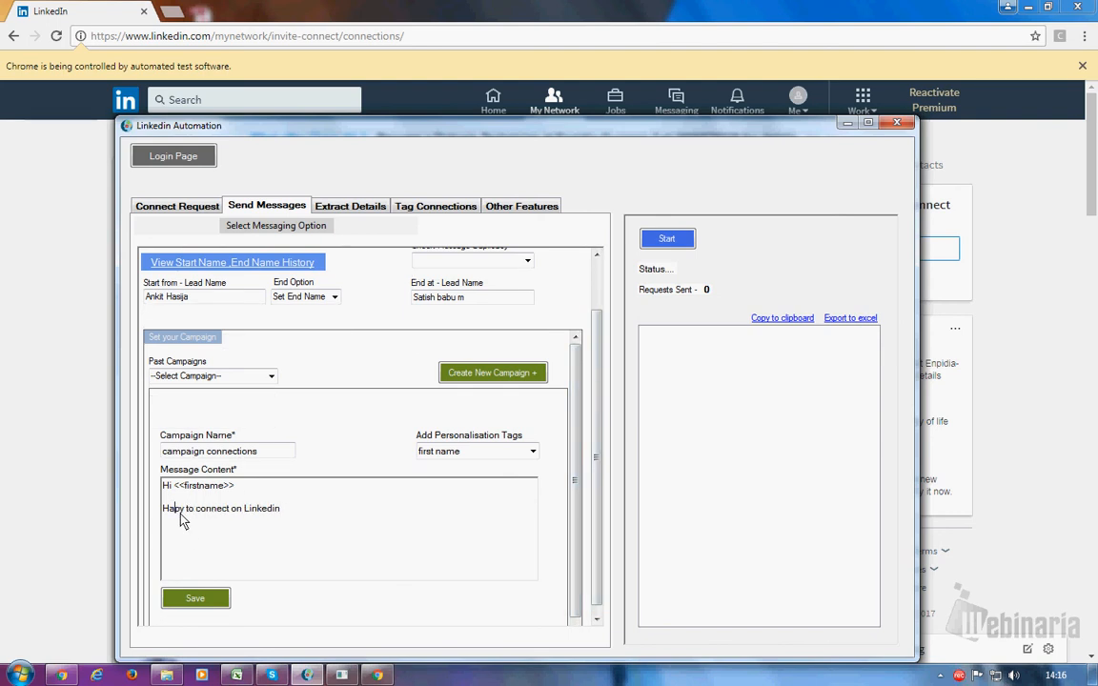
type("p")
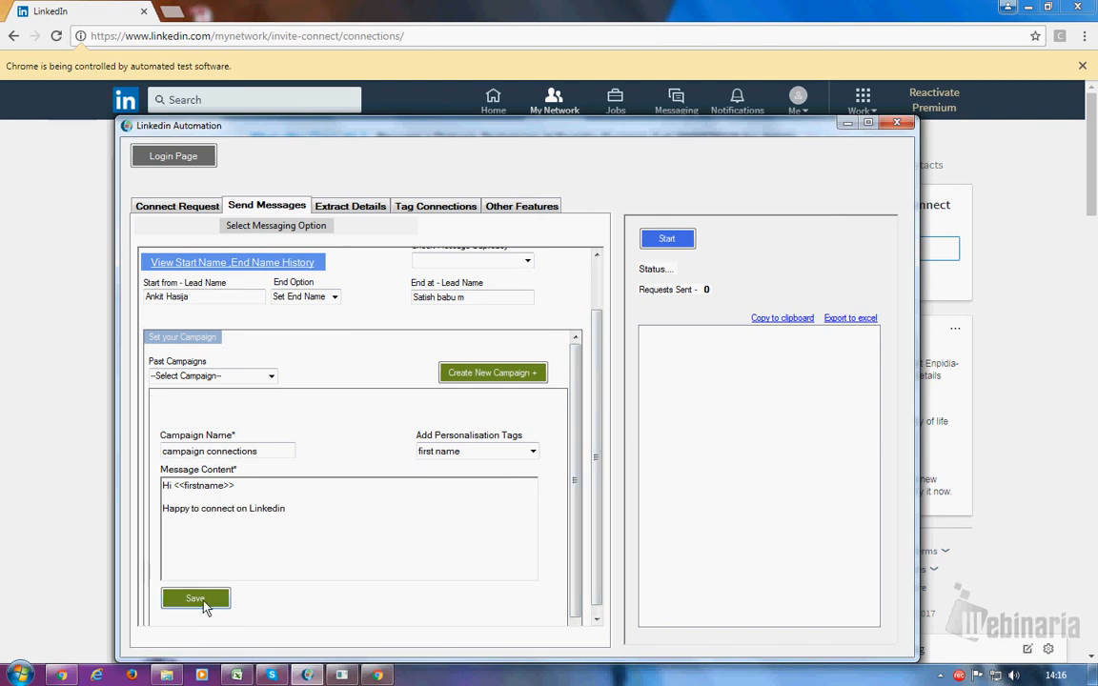
- Save the campaign and load 'campaign connections' from Past Campaigns
left_click(203, 602)
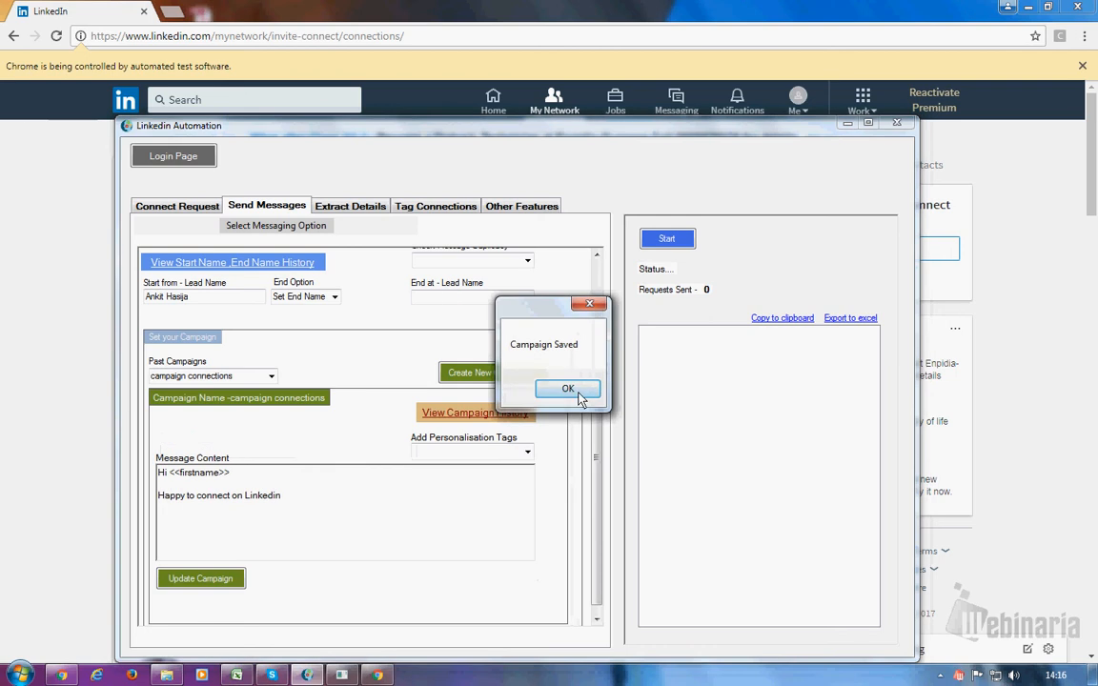
left_click(577, 391)
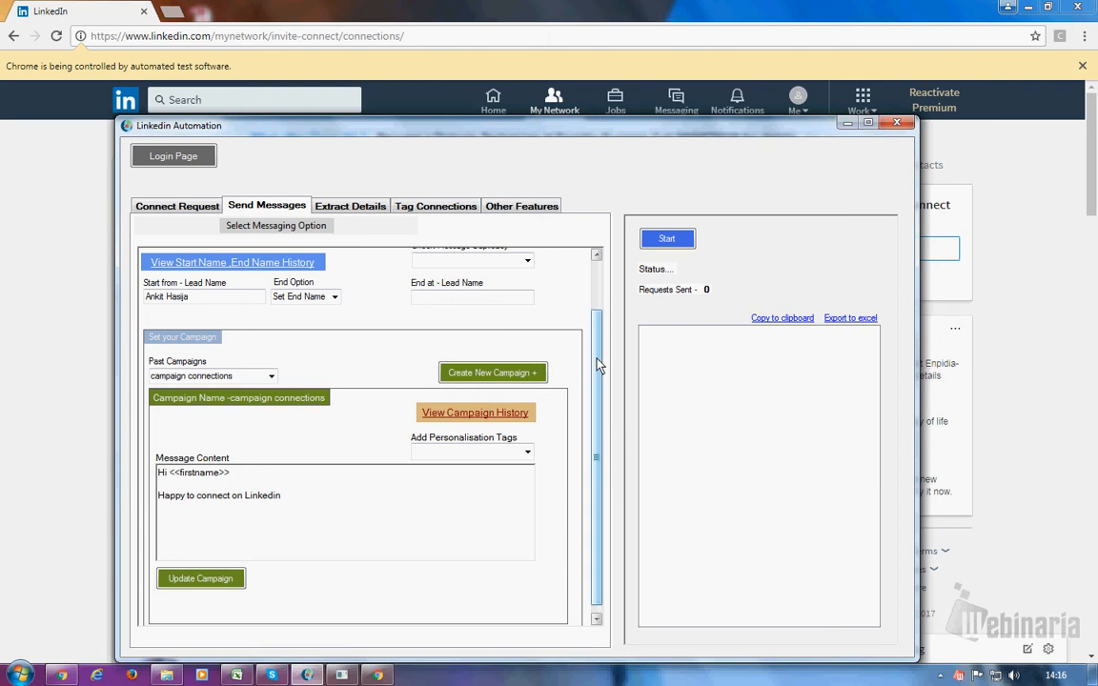
left_click(271, 376)
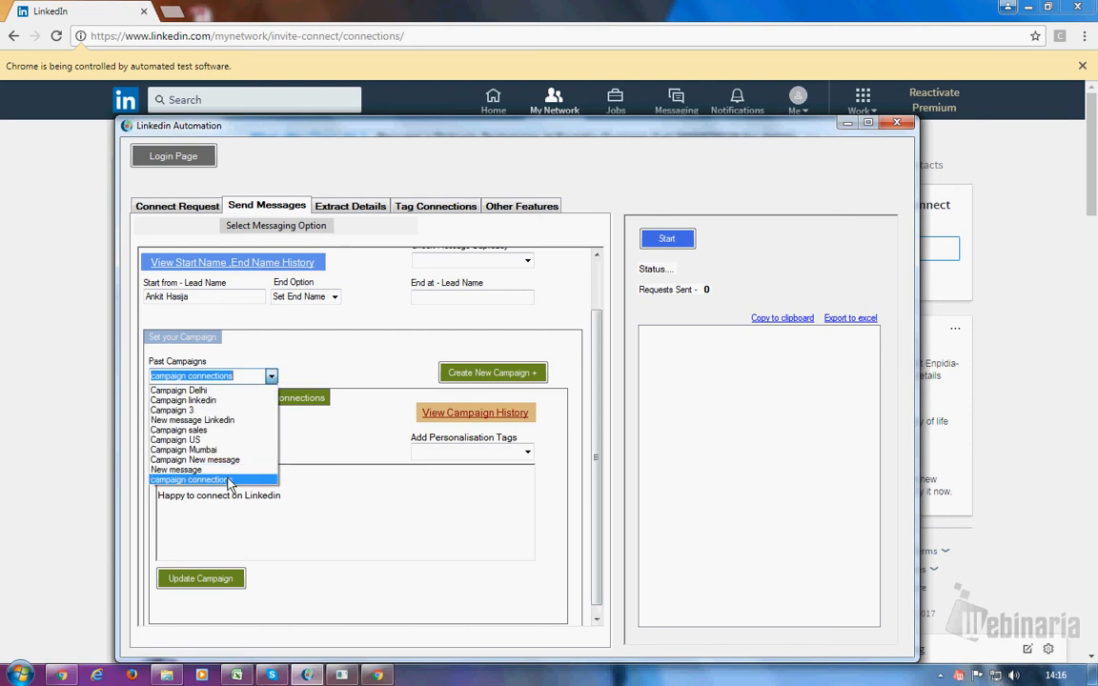
left_click(229, 480)
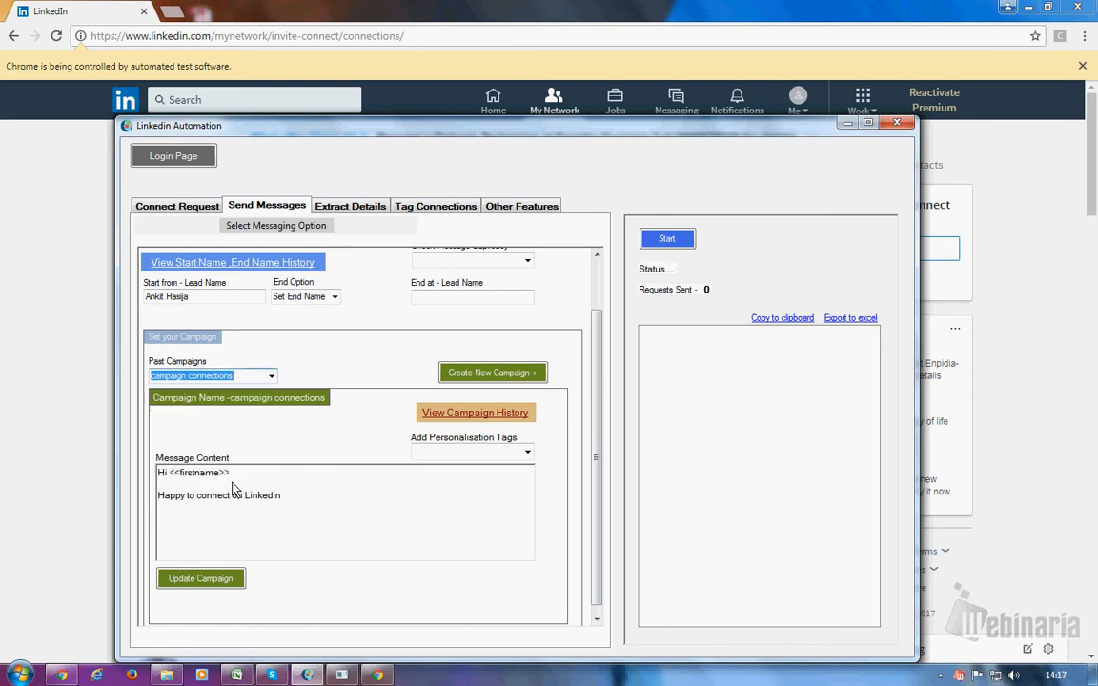
left_click(468, 415)
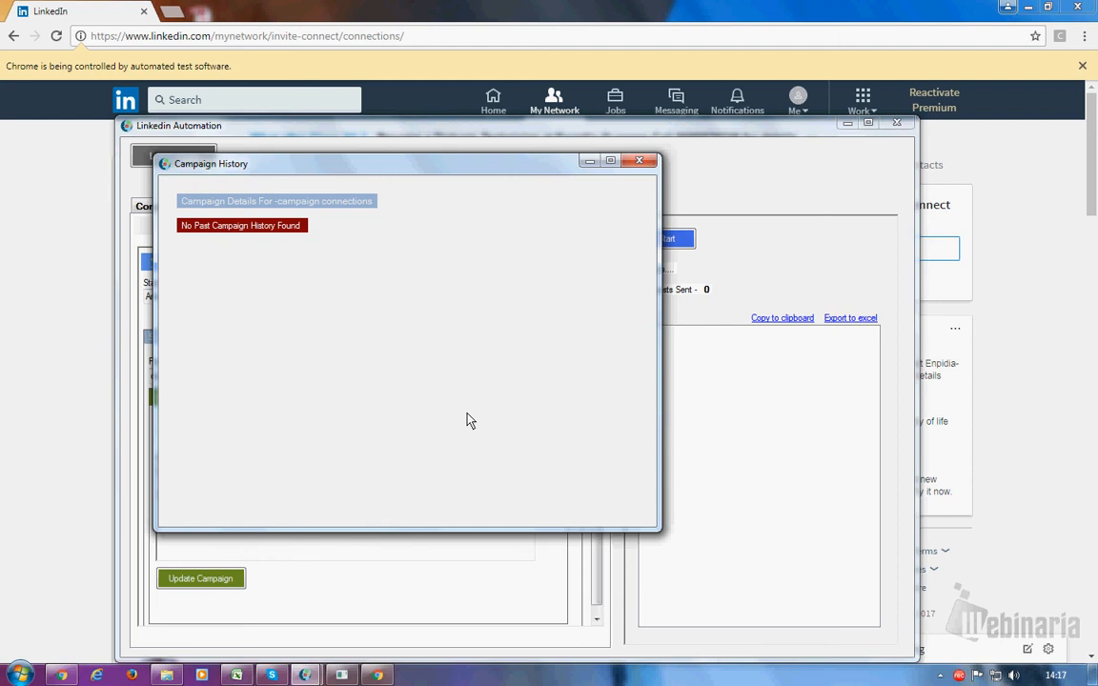
left_click(642, 164)
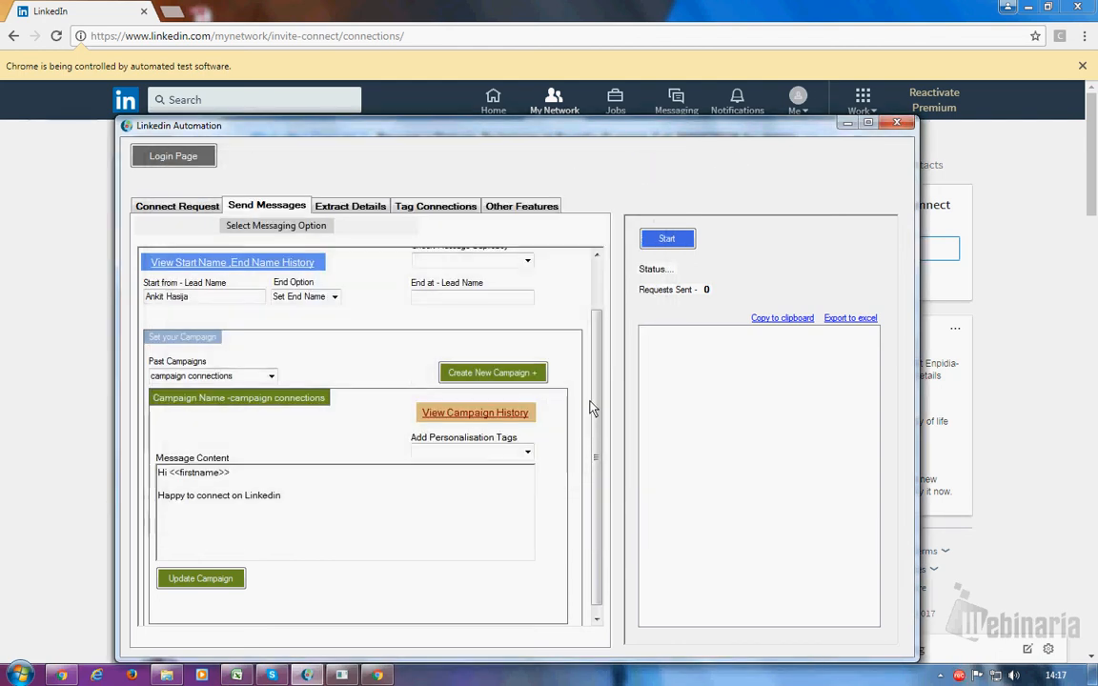
scroll(591, 408, "up", 1)
- Enter the stopping connection's name as End at - Lead Name and set duplicacy to Check For Selected Campaign
left_click(420, 361)
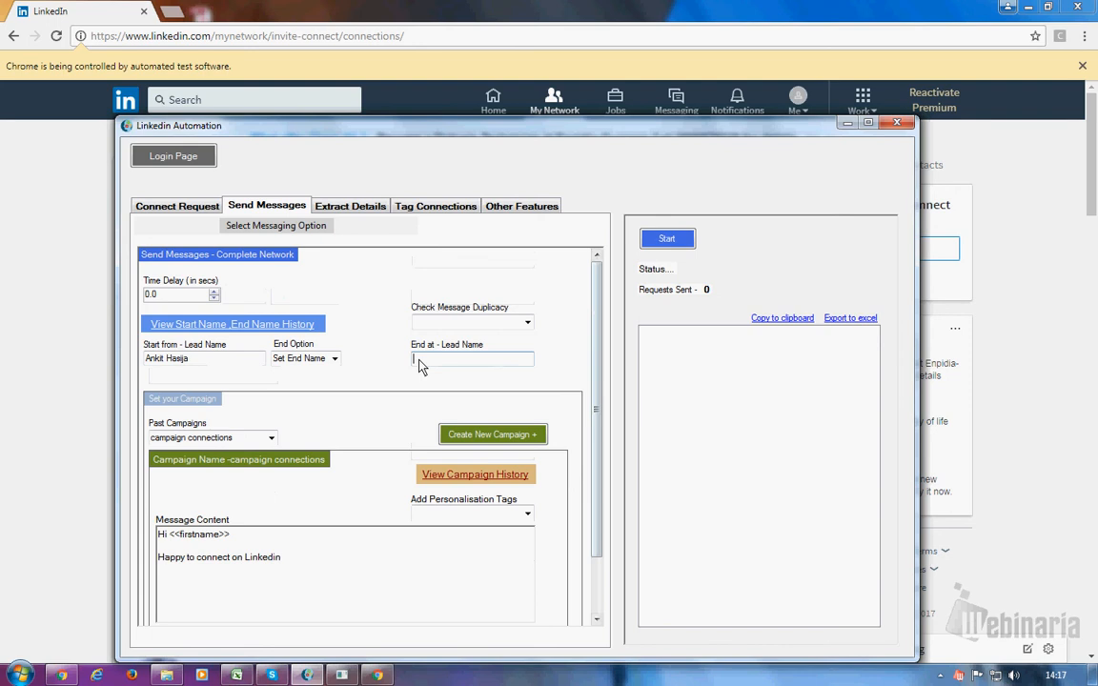
left_click(527, 326)
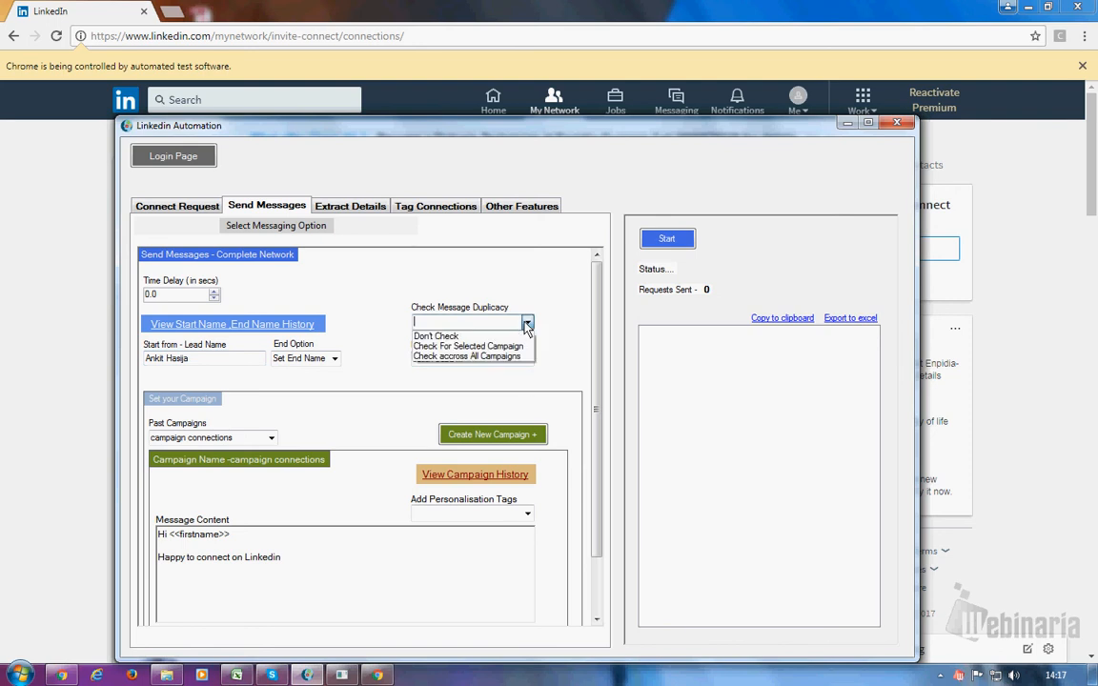
left_click(486, 347)
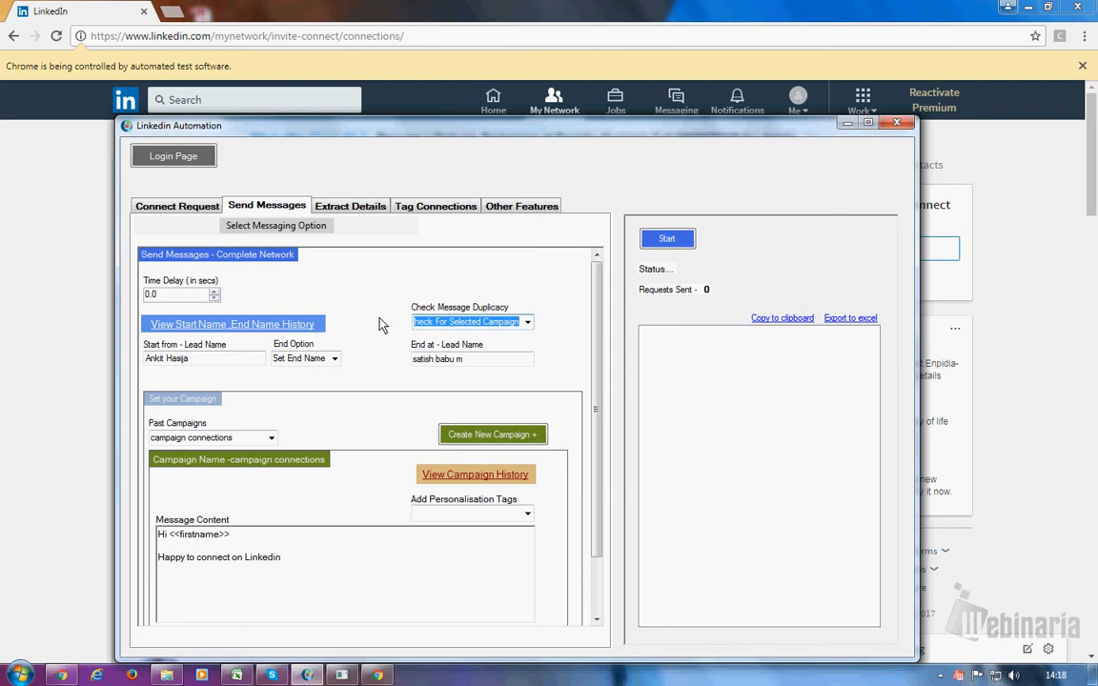
left_click(202, 326)
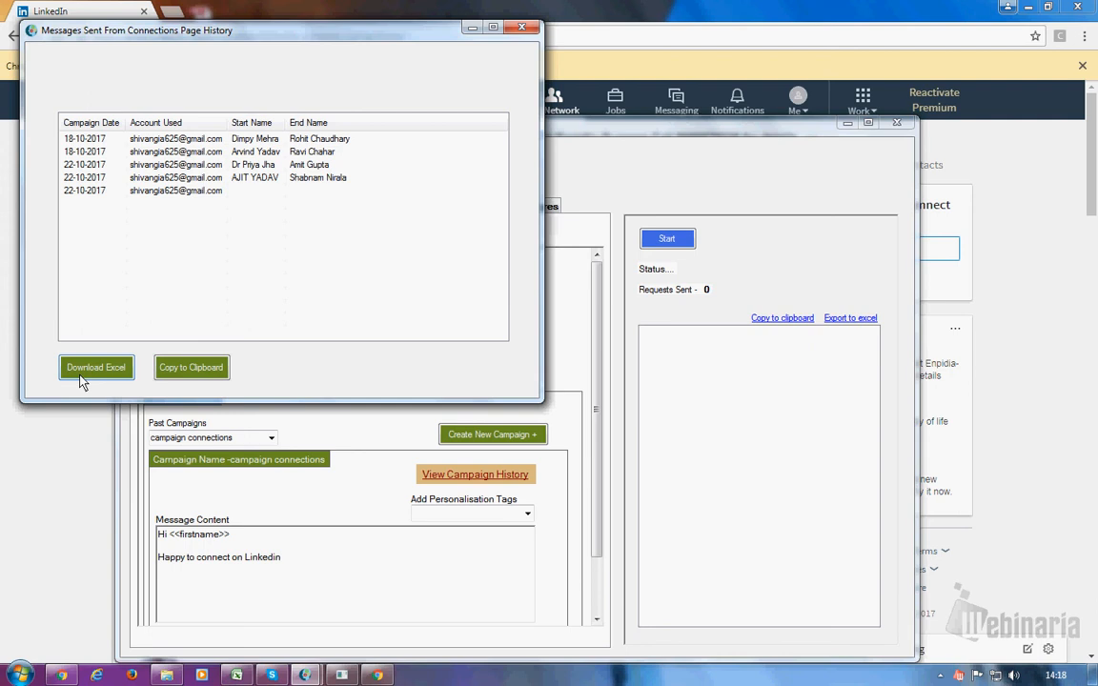
left_click(523, 30)
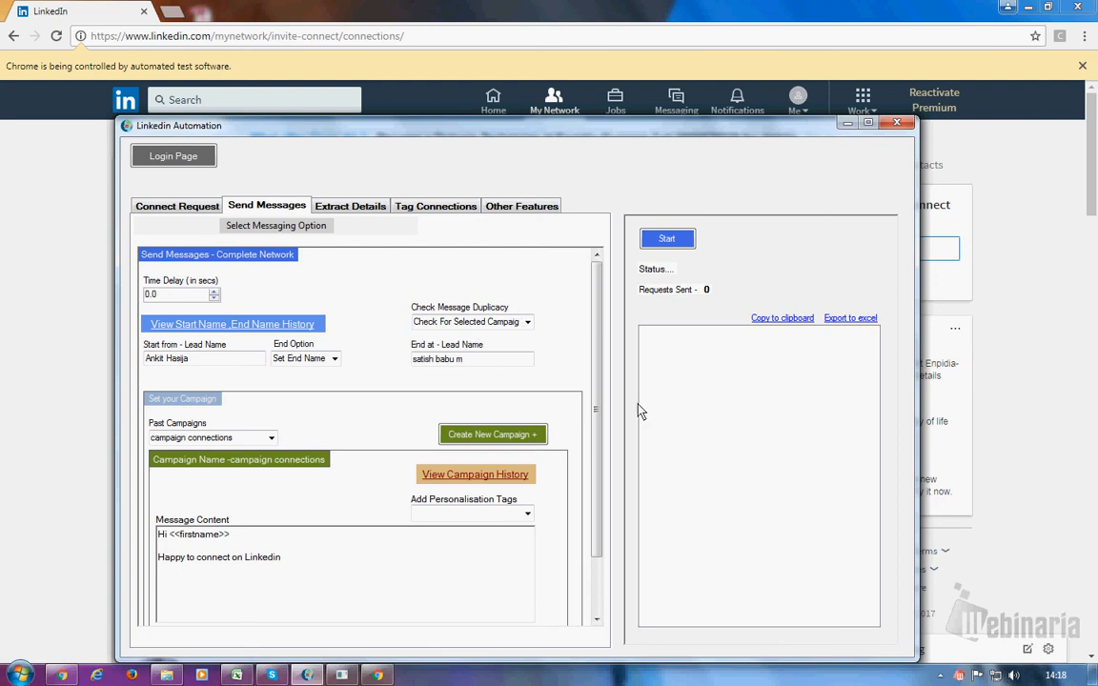
left_click(668, 239)
- Let the campaign run minimized, then restore the tool and pause it after 2 messages sent
left_click(848, 125)
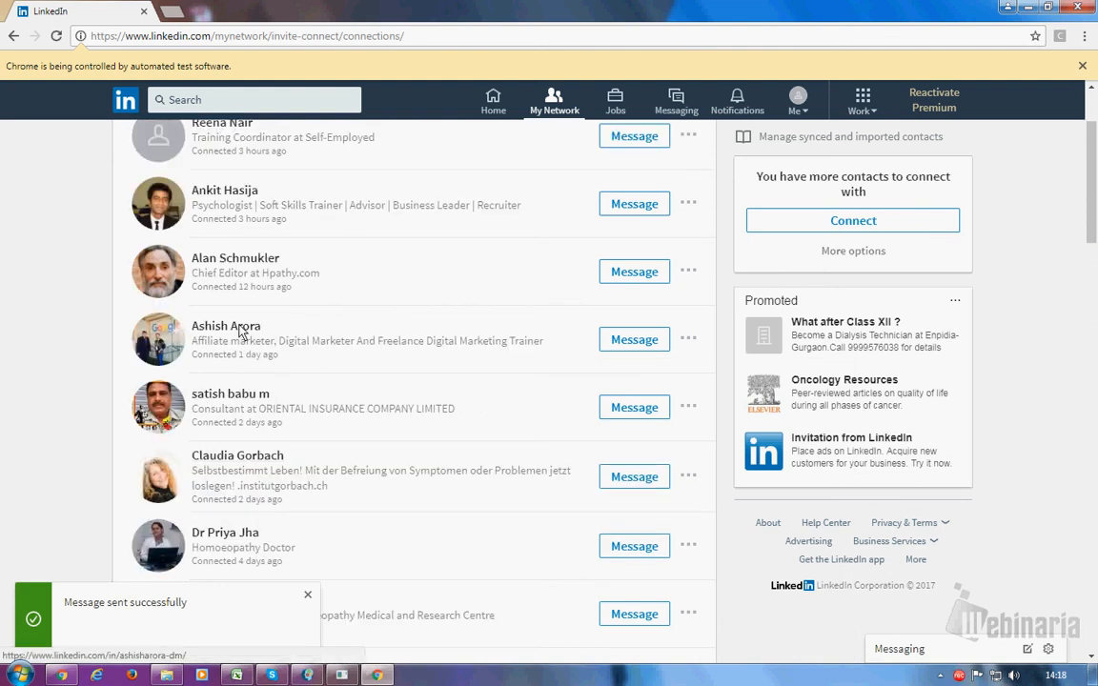
left_click(306, 675)
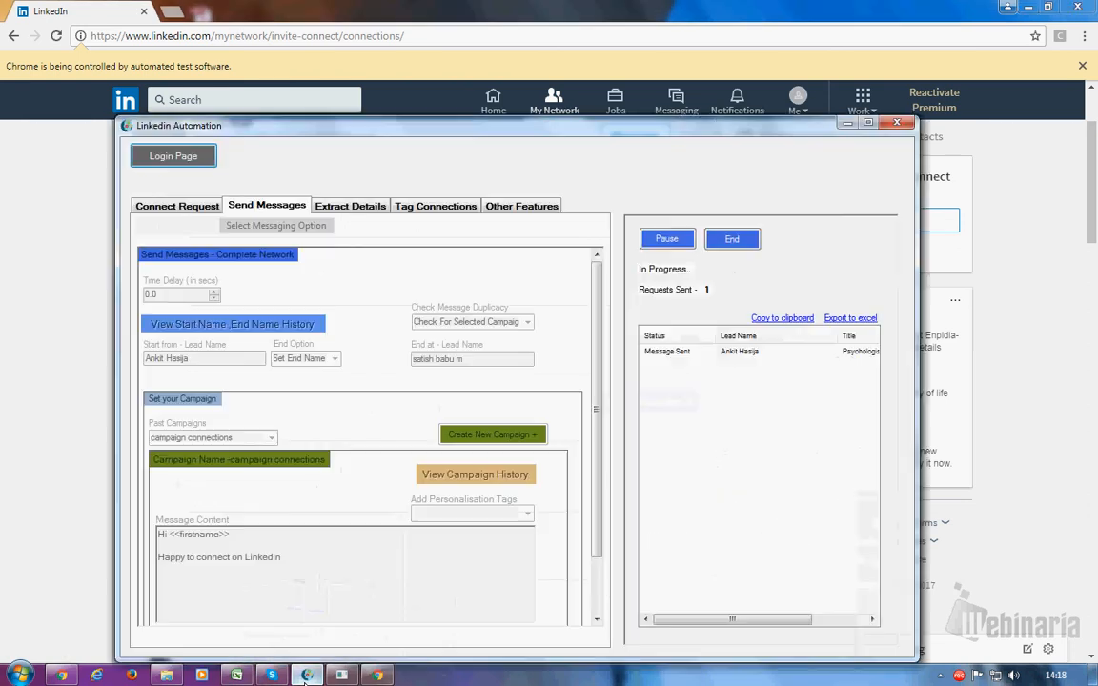
left_click(665, 241)
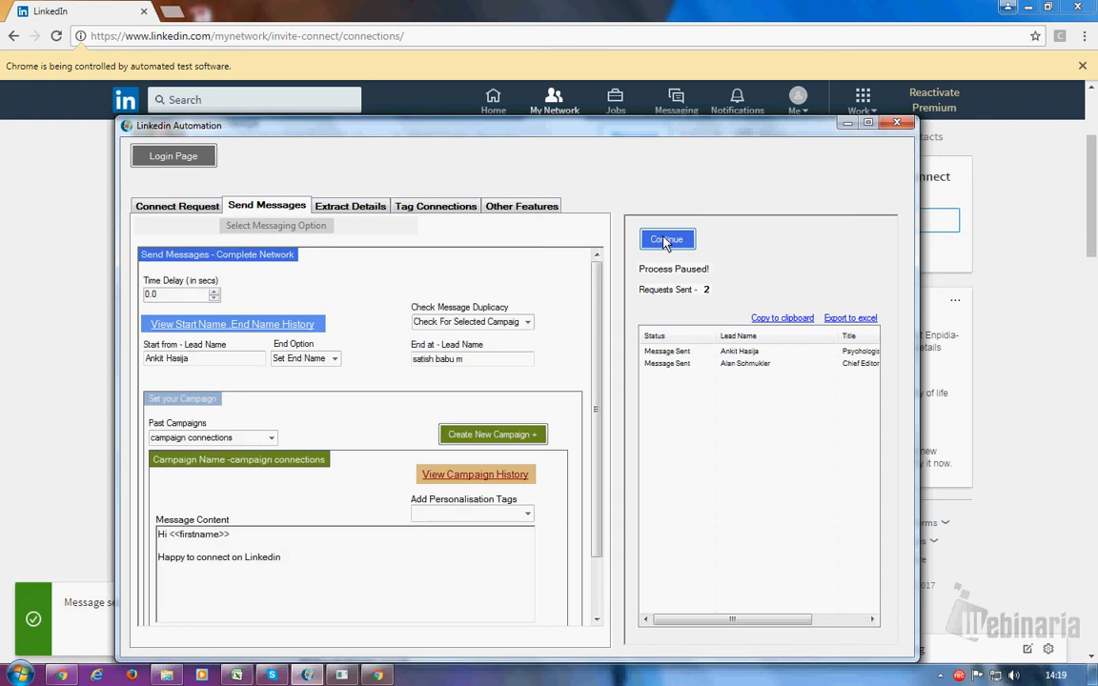
- Clear the starting lead name, scroll the LinkedIn connections list to month-old entries, then restore the tool
left_click(197, 364)
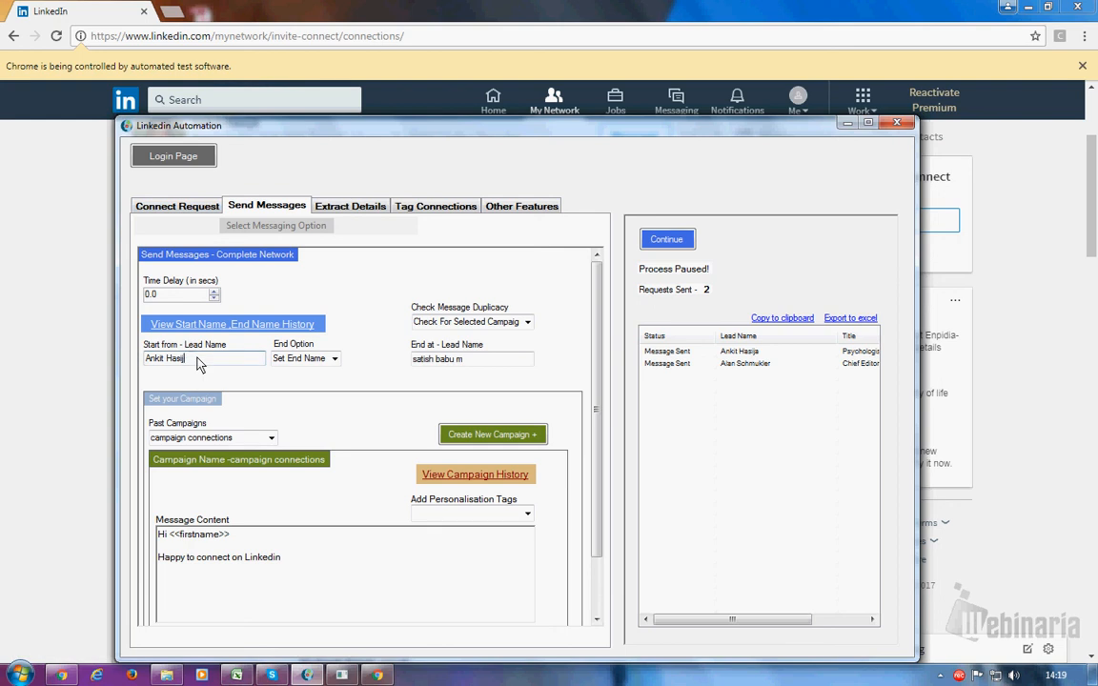
key("BackSpace")
key("BackSpace")
key("BackSpace")
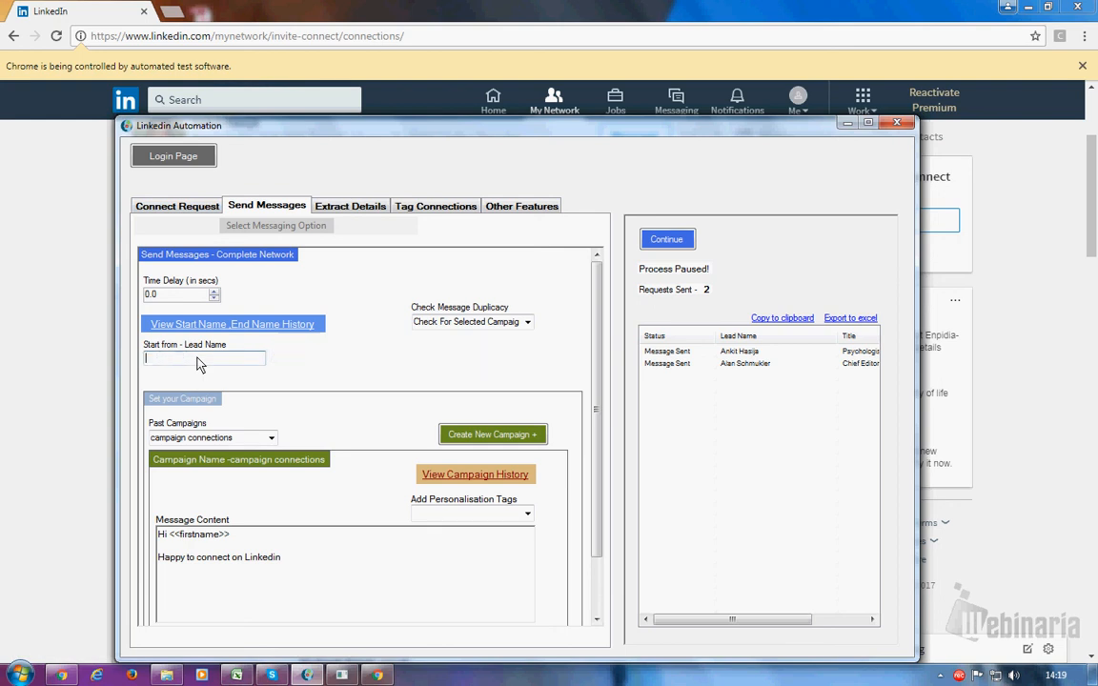
left_click(847, 123)
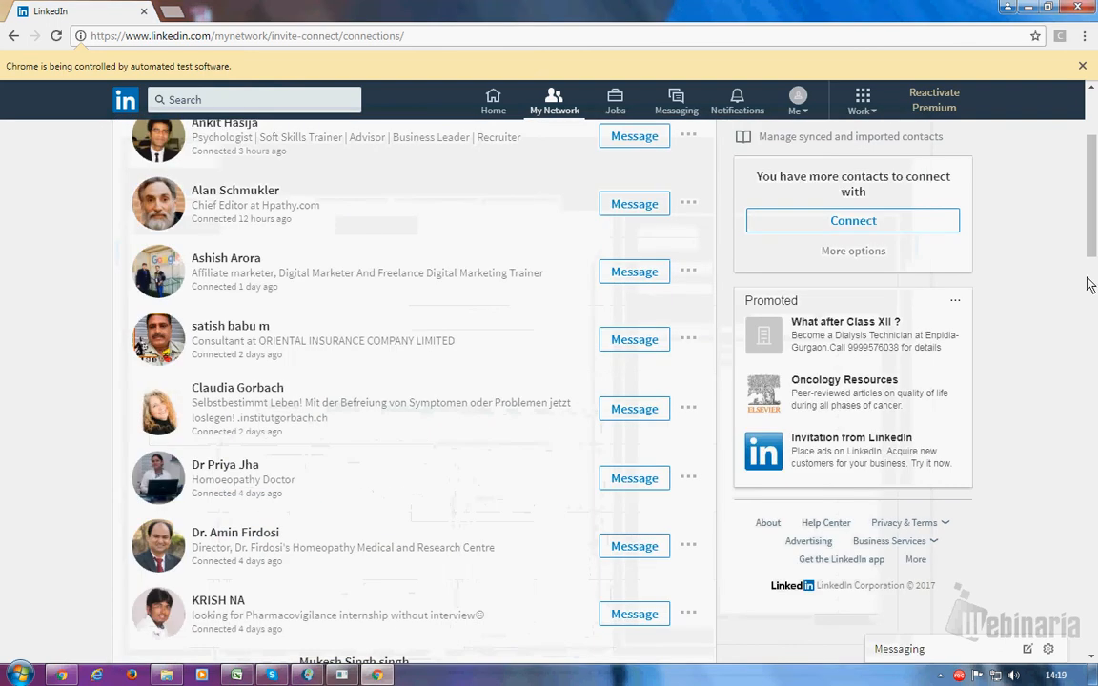
scroll(1095, 253, "down", 2)
scroll(1095, 252, "down", 5)
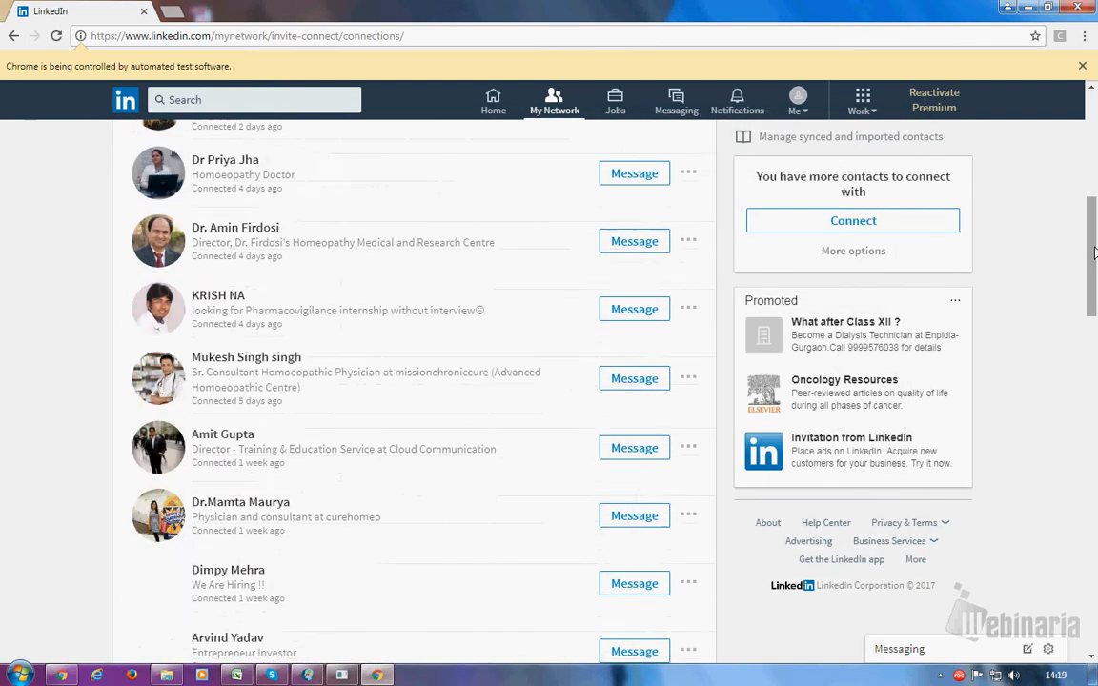
scroll(1094, 252, "down", 9)
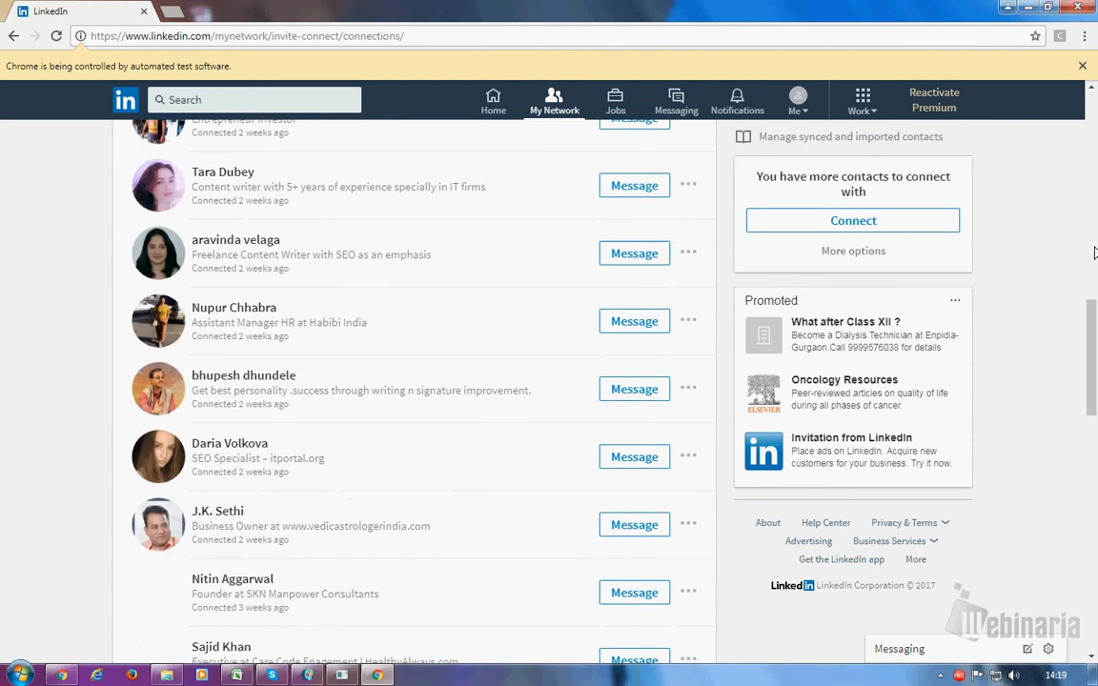
scroll(1094, 252, "down", 2)
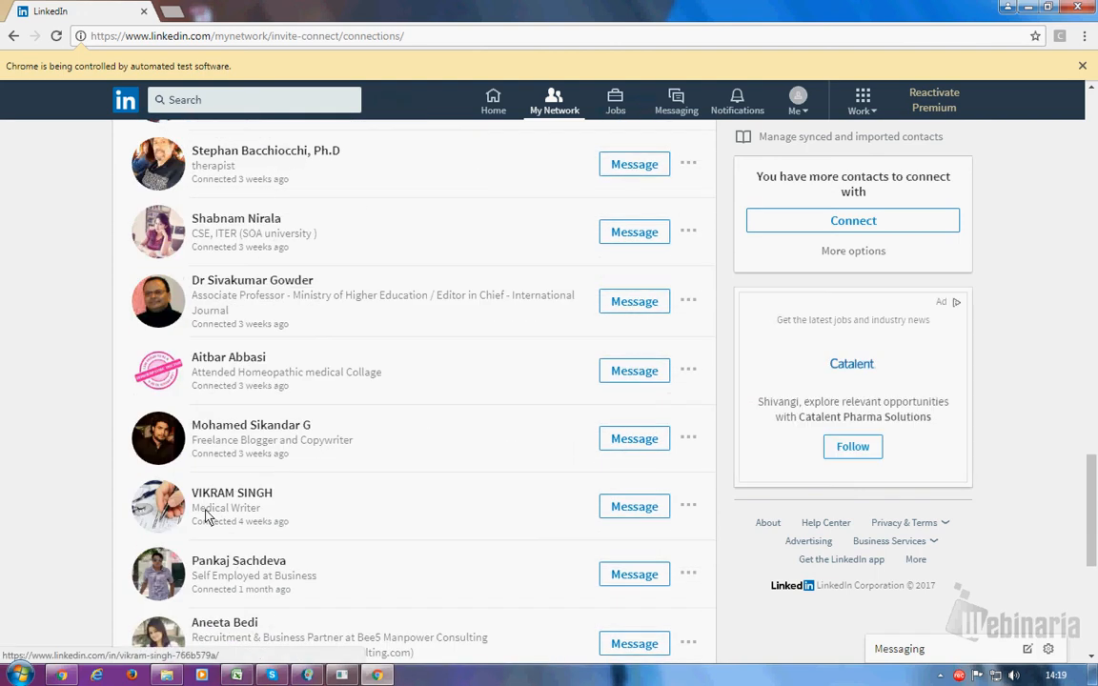
scroll(1092, 470, "down", 1)
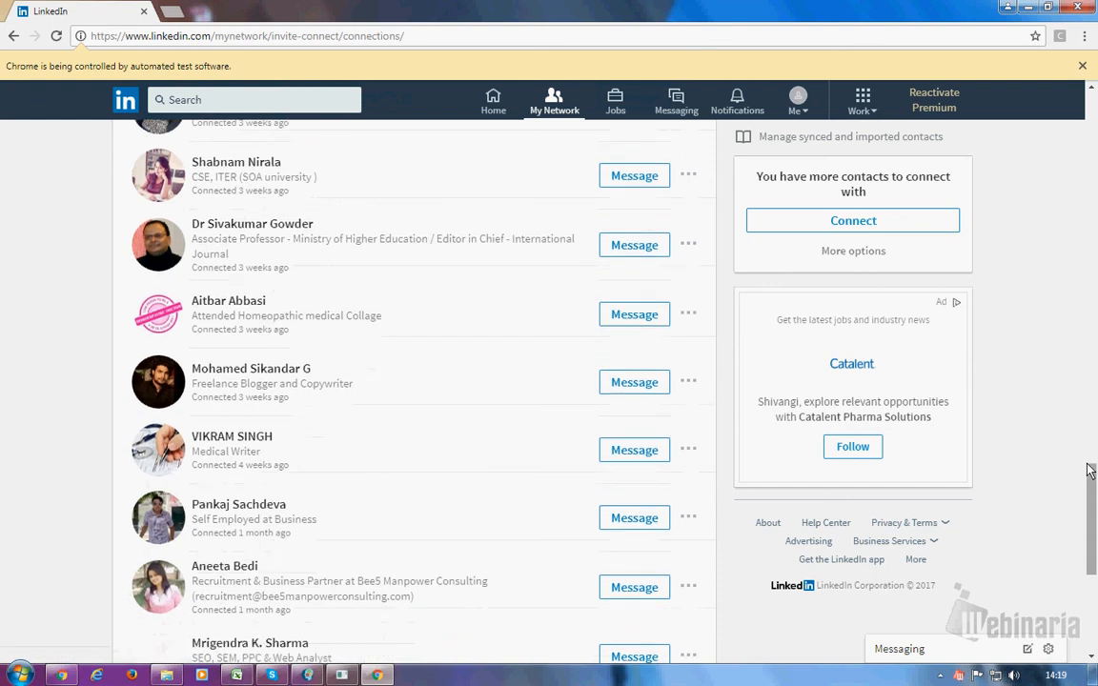
scroll(1092, 470, "down", 3)
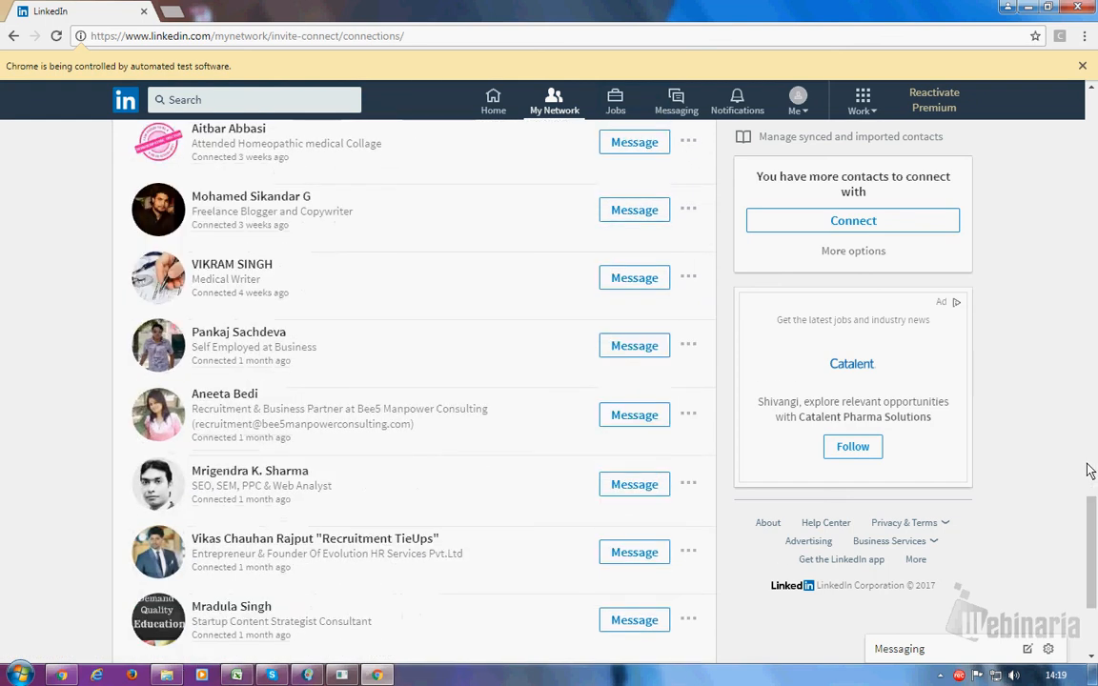
scroll(1090, 471, "down", 1)
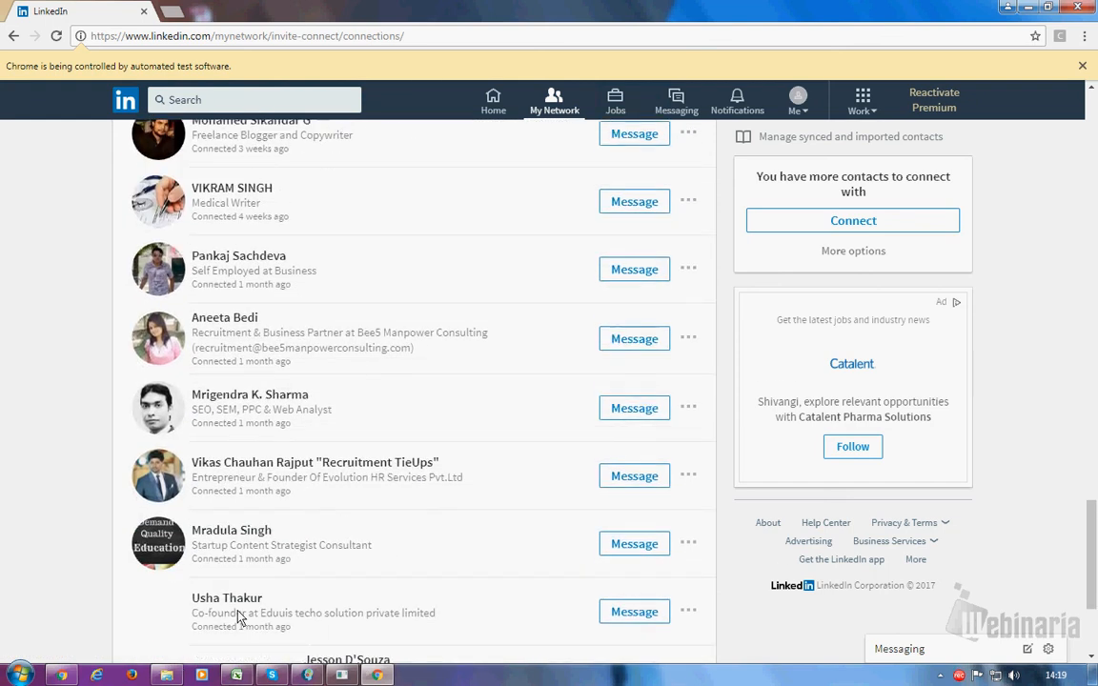
left_click(308, 676)
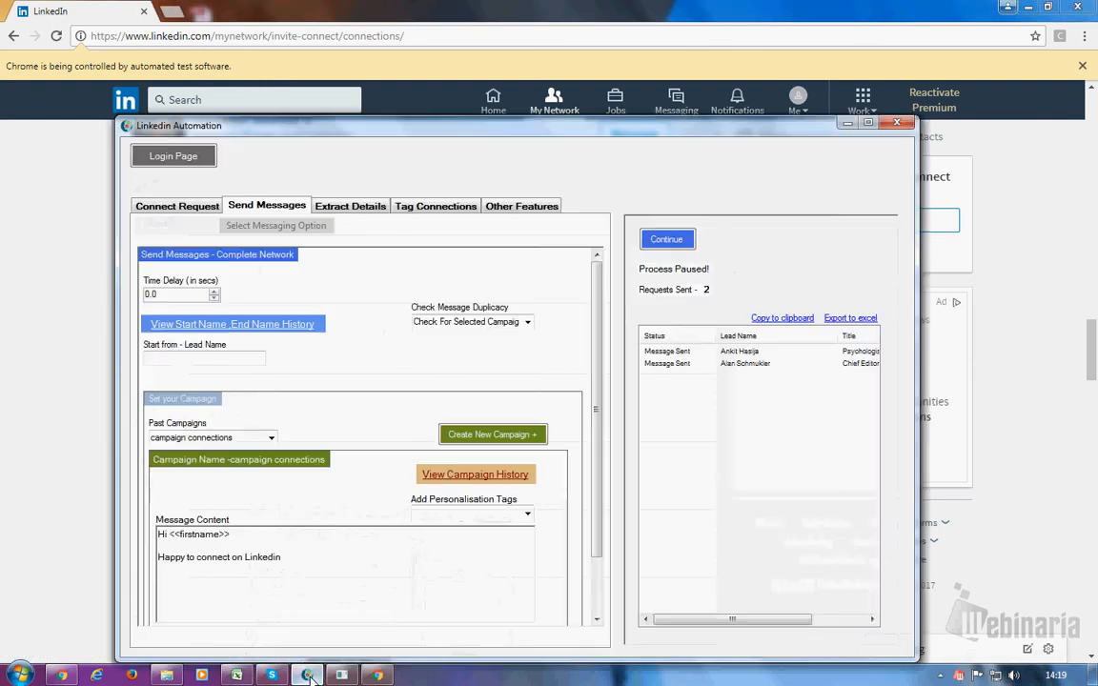
left_click(148, 358)
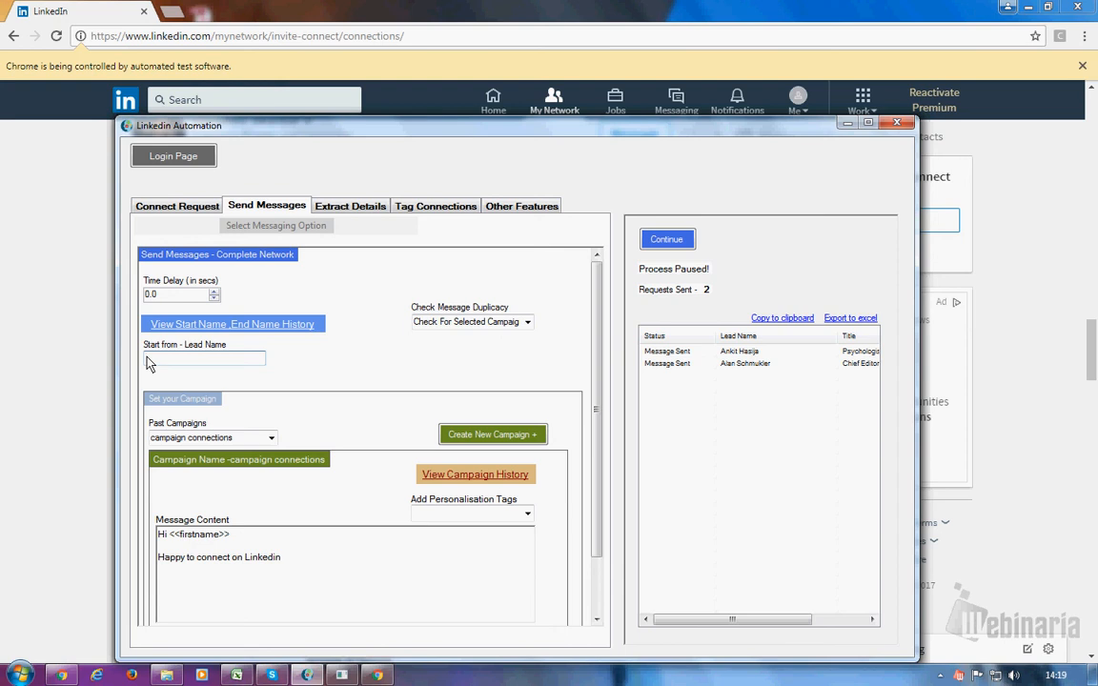
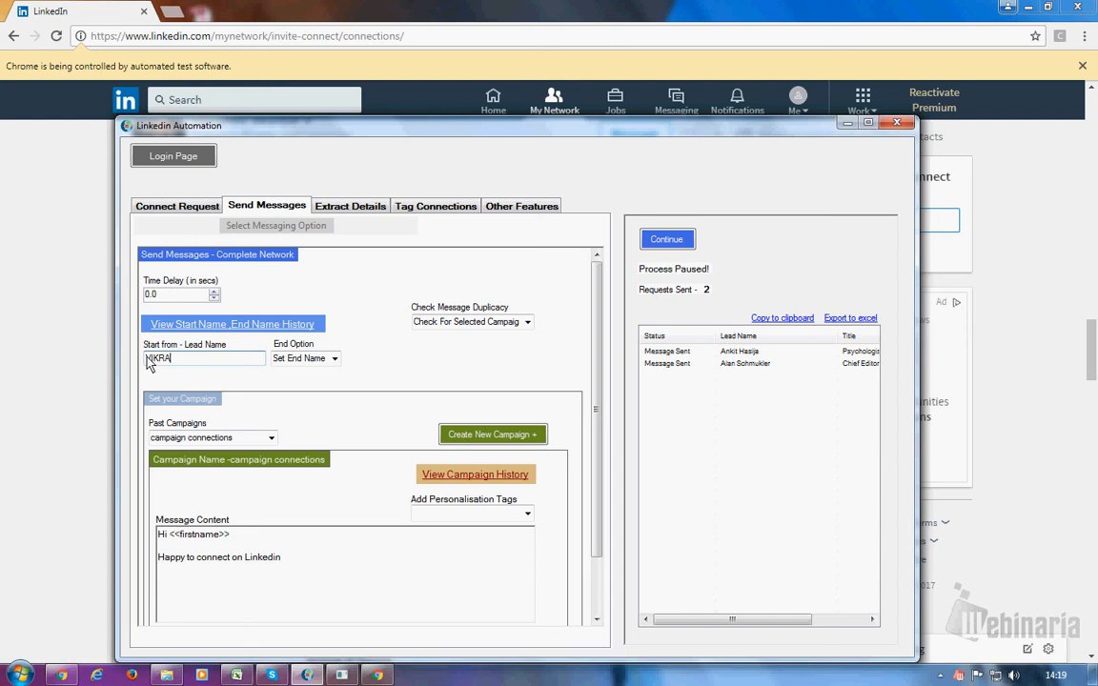
left_click(334, 358)
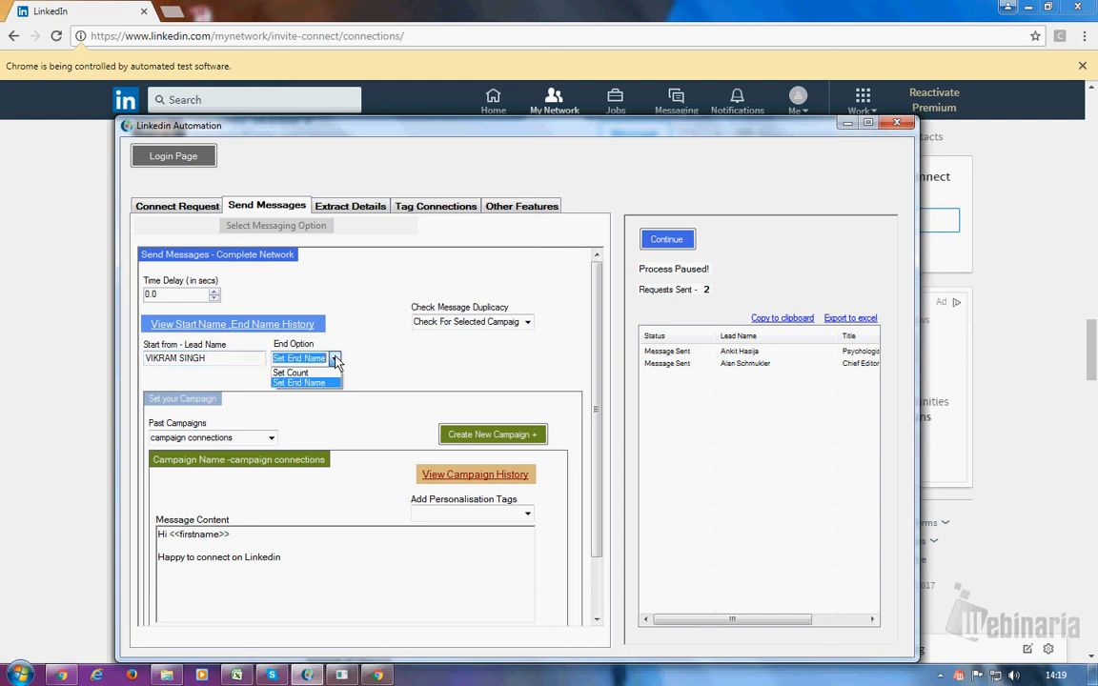
left_click(318, 383)
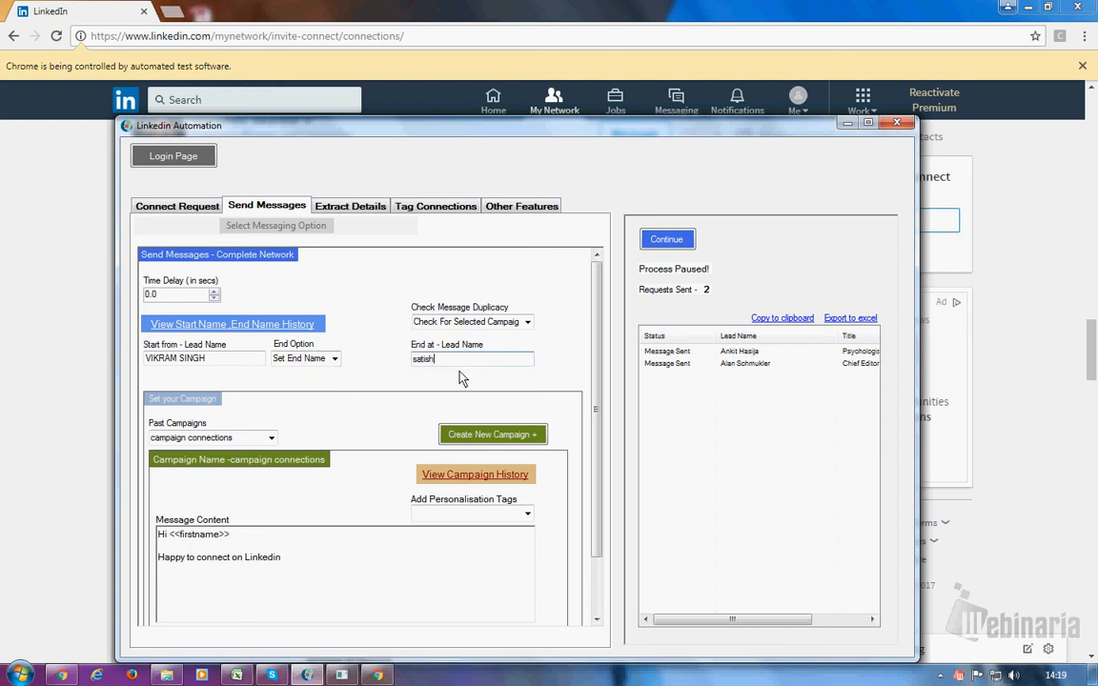
key("BackSpace")
key("BackSpace")
left_click(271, 439)
left_click(219, 546)
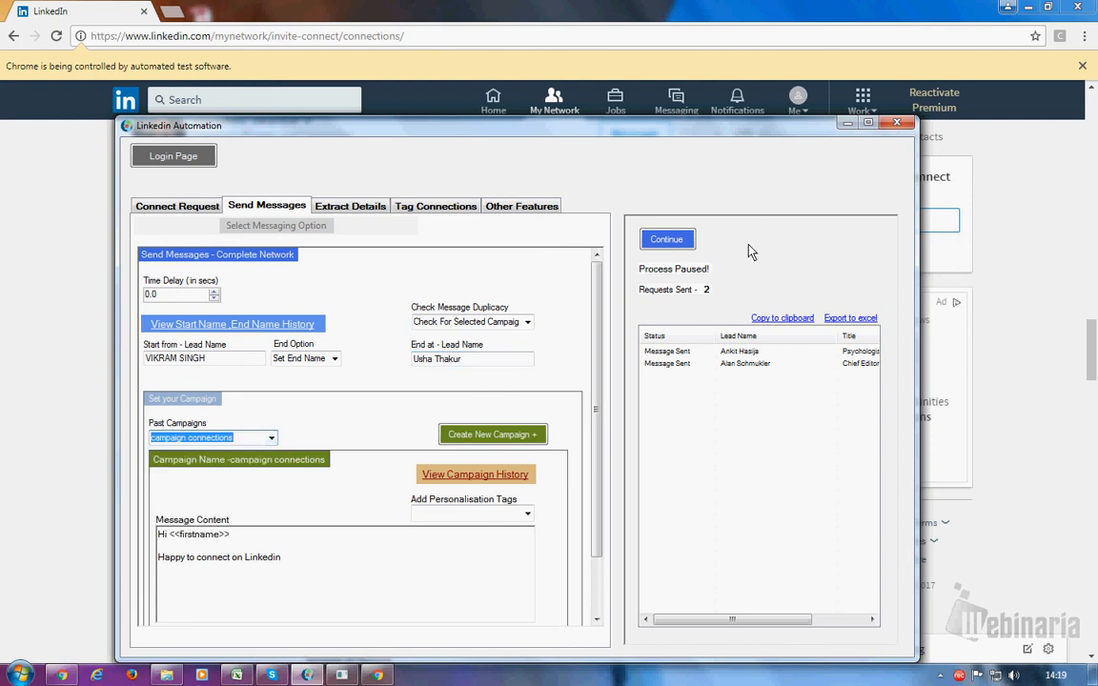
left_click(668, 241)
- Minimize LinkedOMata to watch LinkedIn messaging, then restore it showing 4 requests sent
left_click(844, 125)
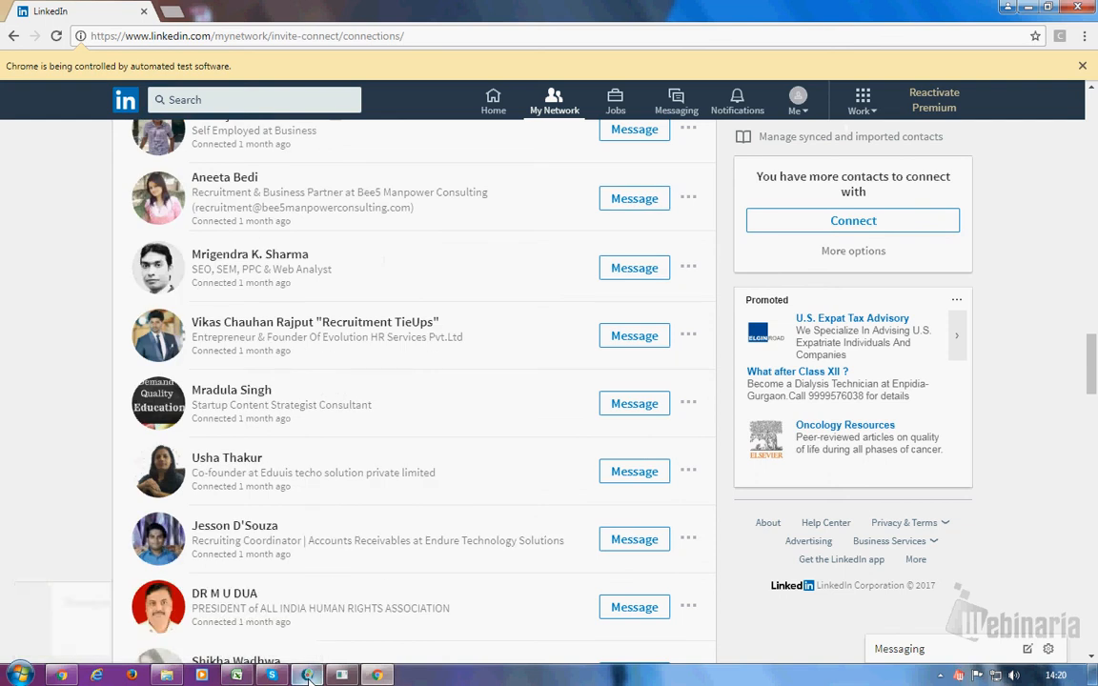
mouse_move(309, 676)
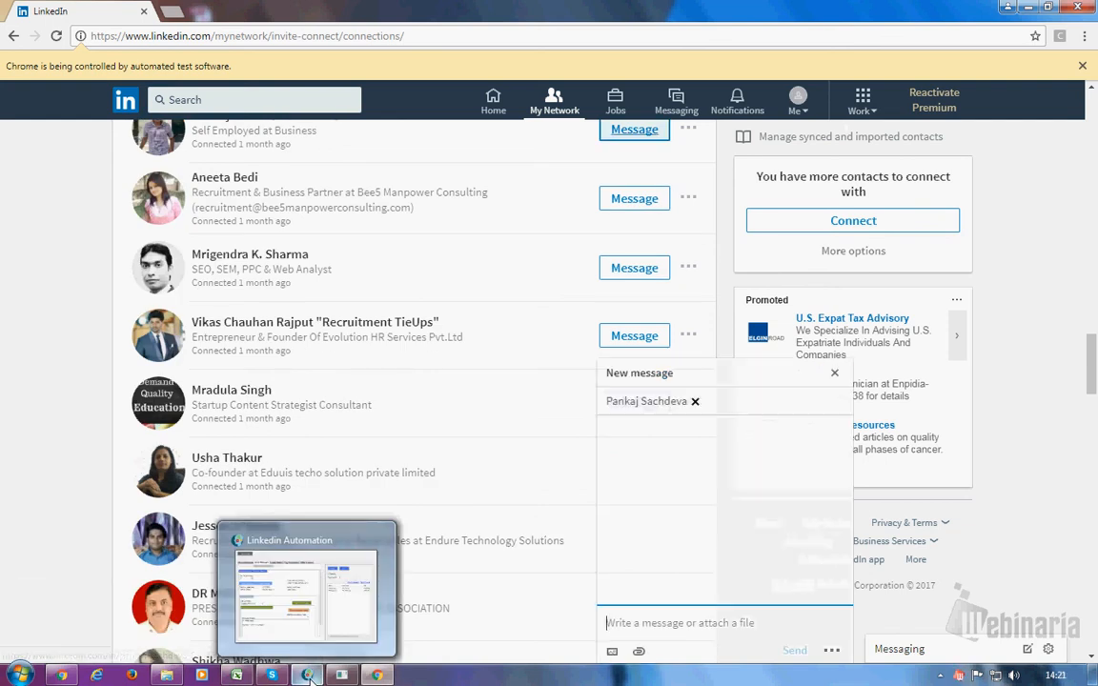
left_click(311, 676)
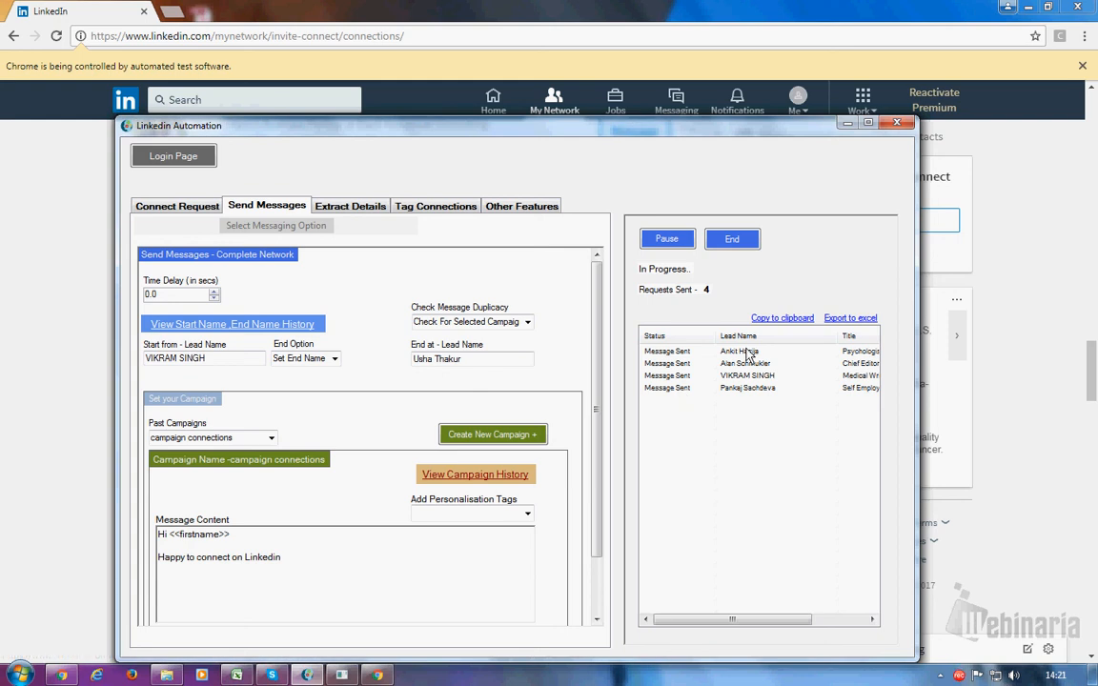
- Scroll the results grid while the run reaches 8 messages sent, then right-click the recorder tray icon
mouse_move(724, 626)
left_mouse_down()
mouse_move(813, 623)
mouse_move(713, 624)
left_mouse_up()
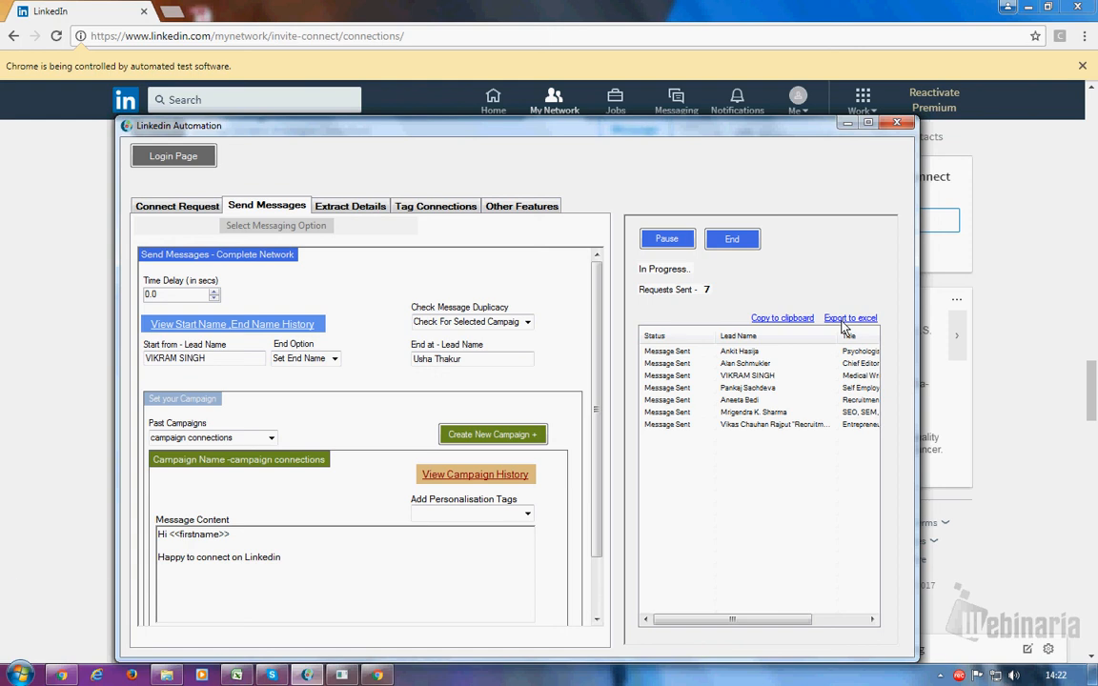
right_click(987, 675)
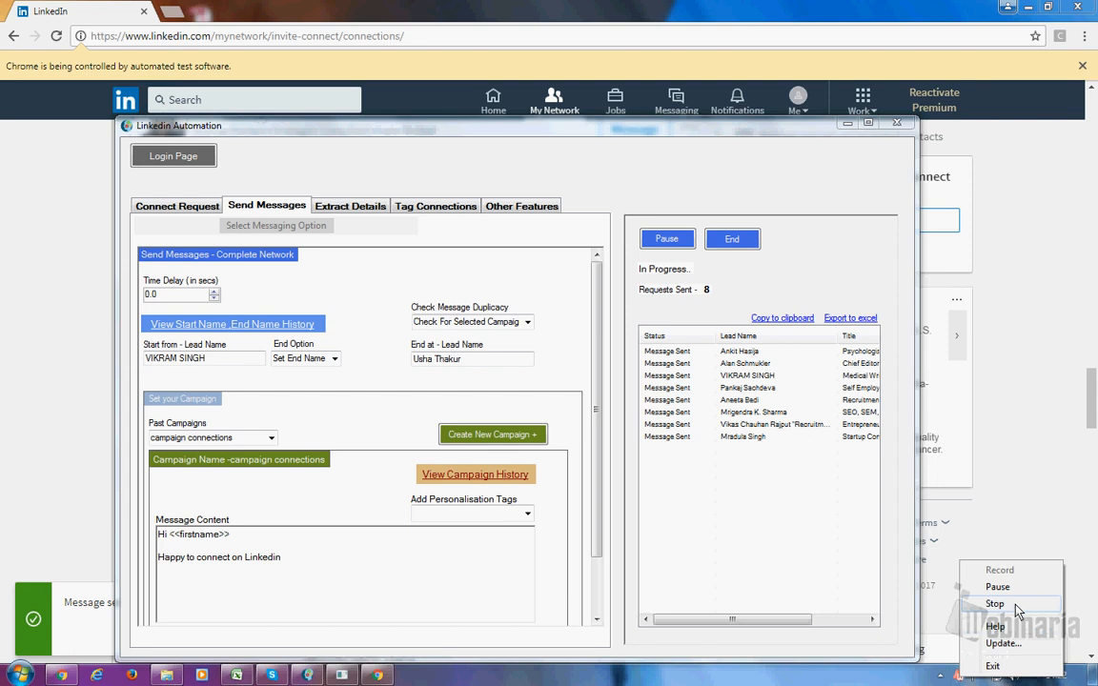